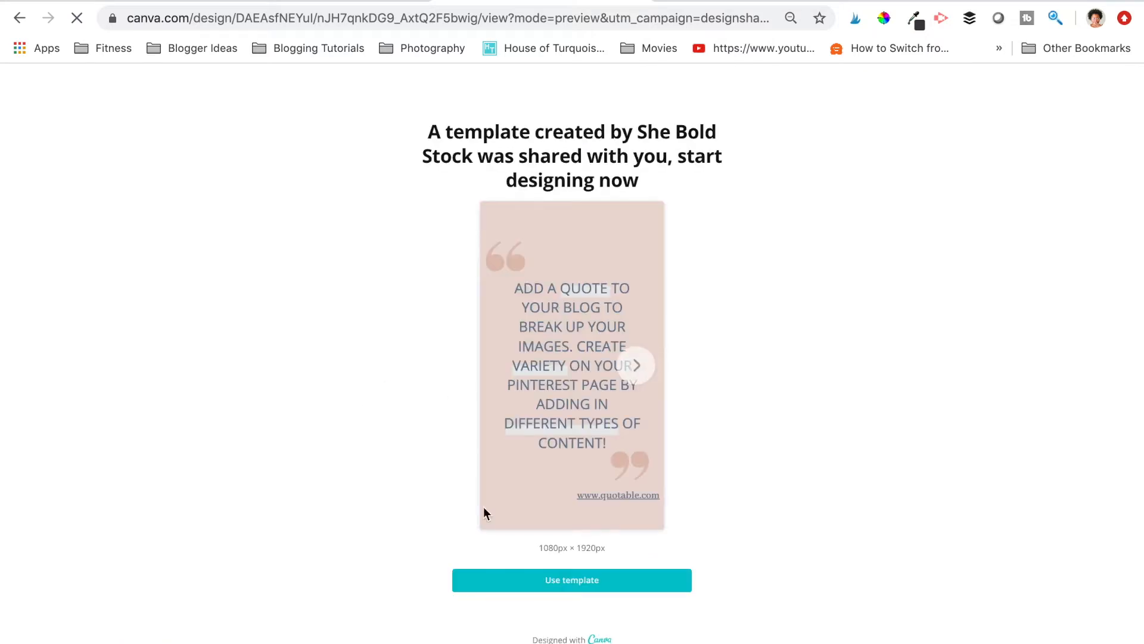
- Create an editable design from the shared She Bold Stock quote template
click(552, 590)
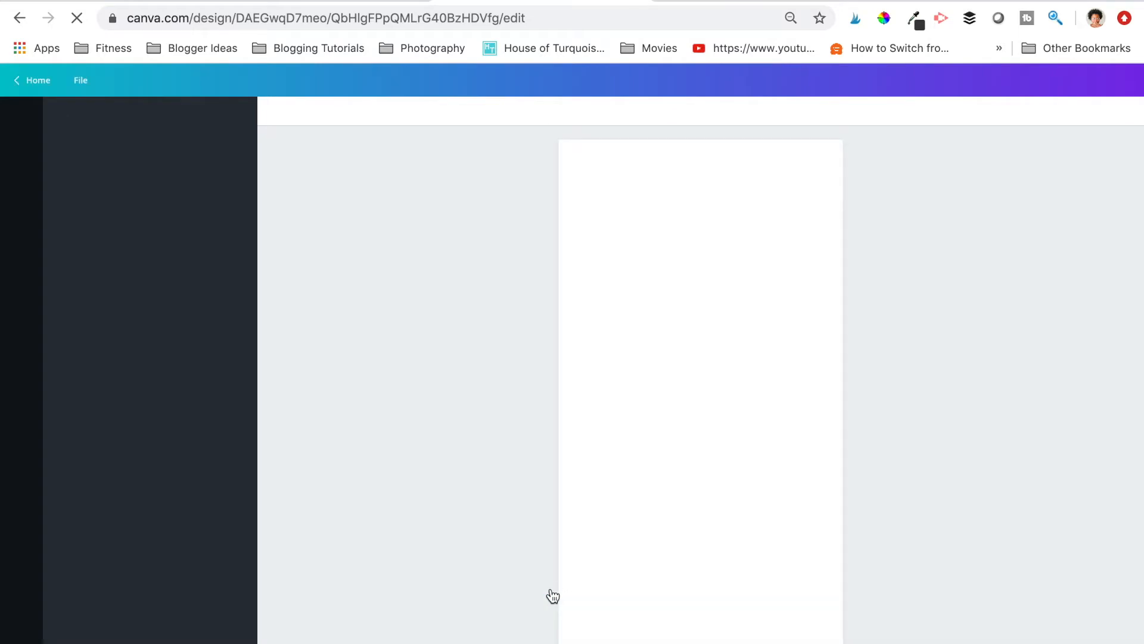
- Look through the template's pages, including the Tuesday Tip layouts, and return to the quote design on page 2
scroll(892, 351, down, 15)
scroll(892, 349, down, 15)
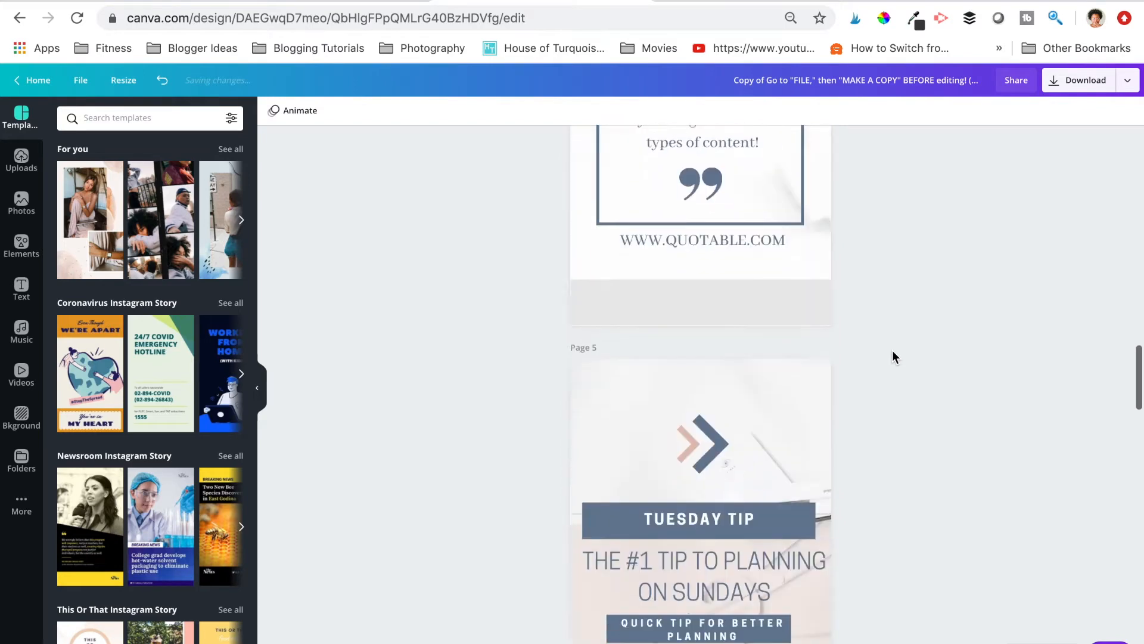
click(717, 467)
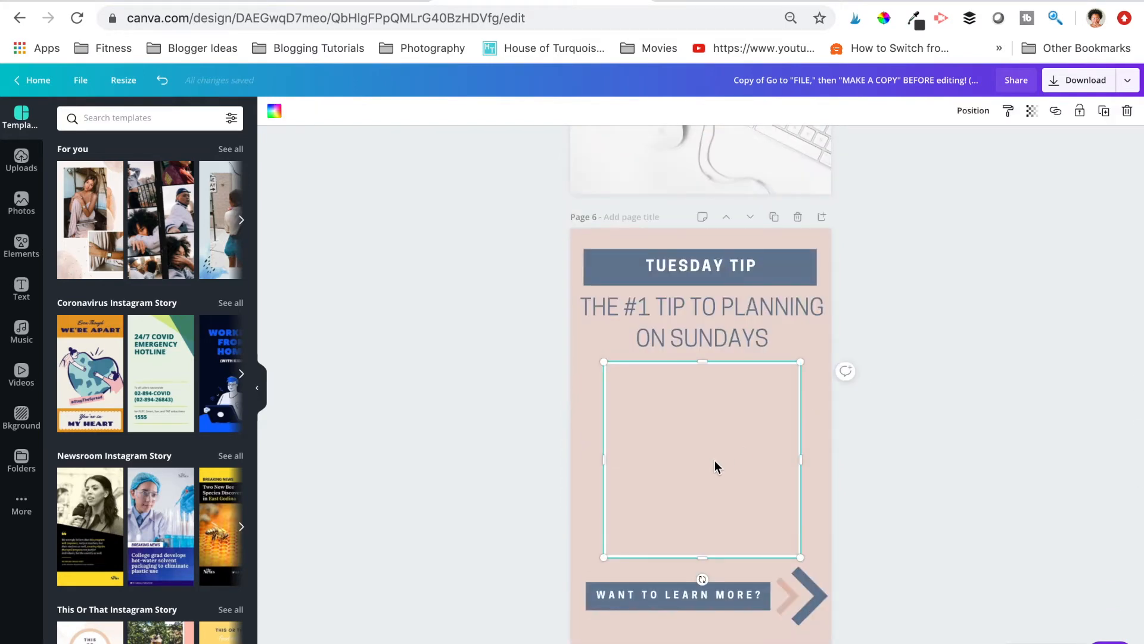
click(427, 456)
scroll(428, 455, up, 20)
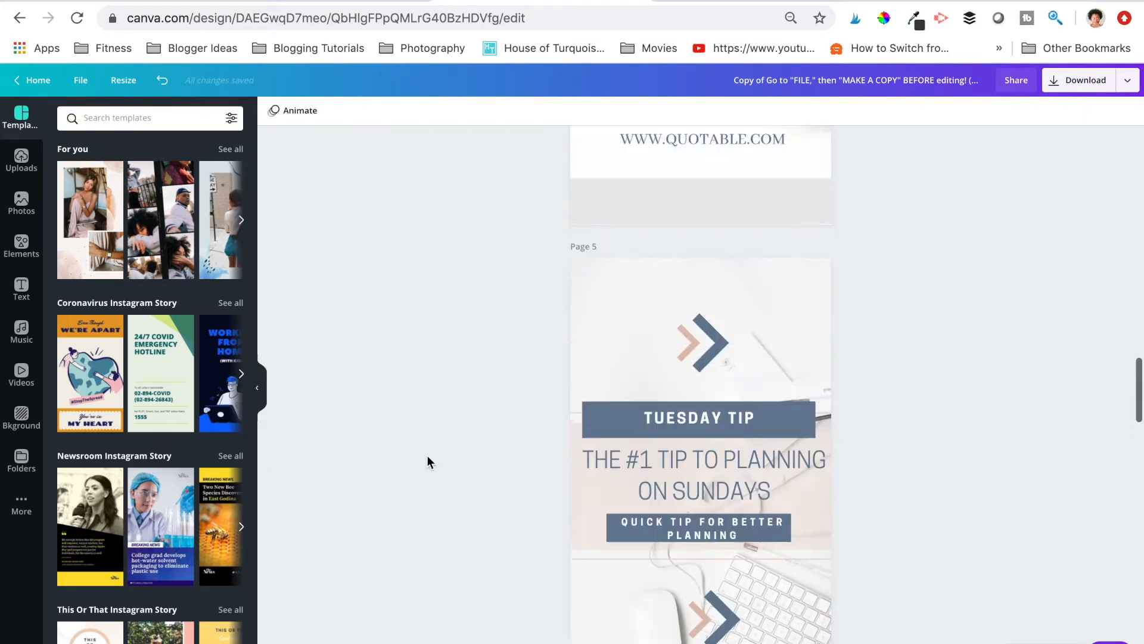
scroll(427, 456, up, 6)
scroll(428, 457, down, 8)
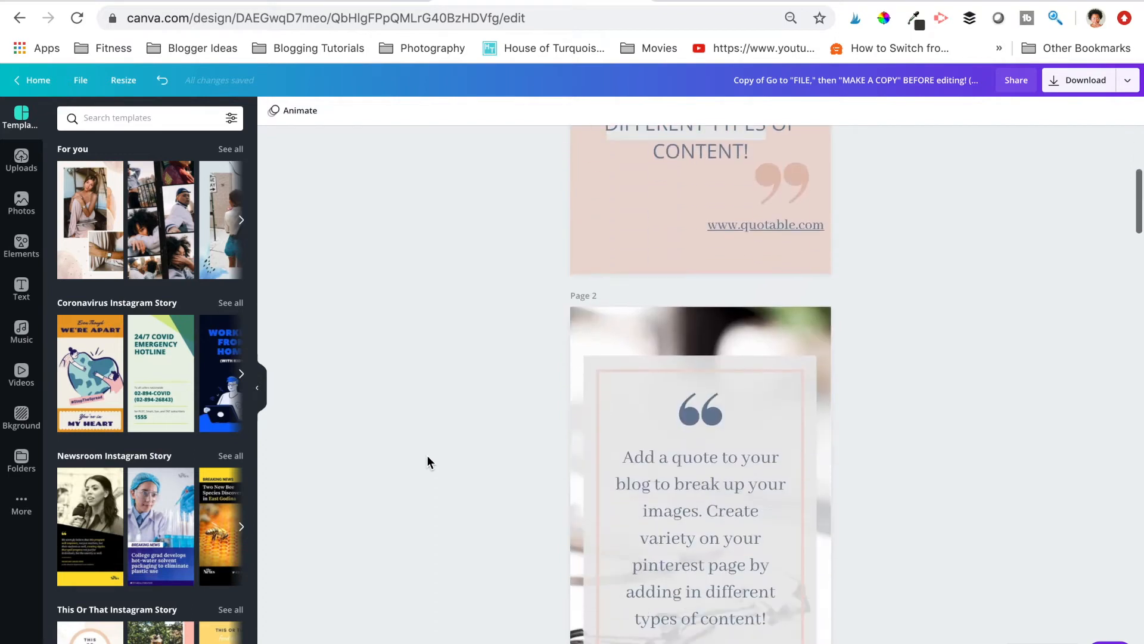
scroll(428, 463, down, 6)
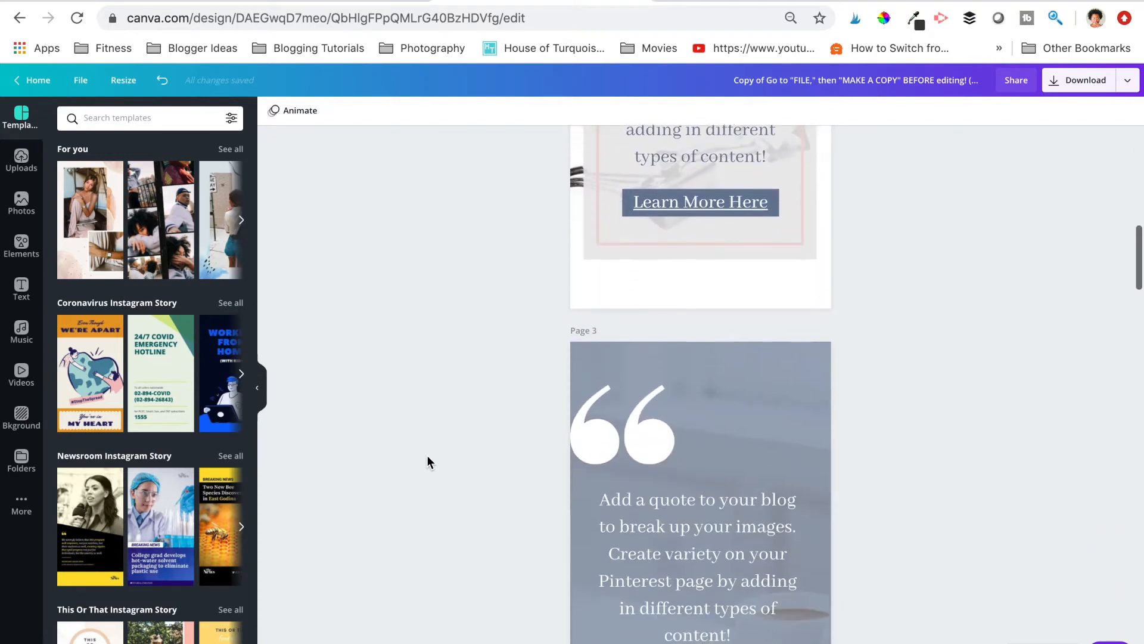
scroll(427, 463, up, 3)
scroll(428, 463, up, 5)
scroll(427, 462, down, 2)
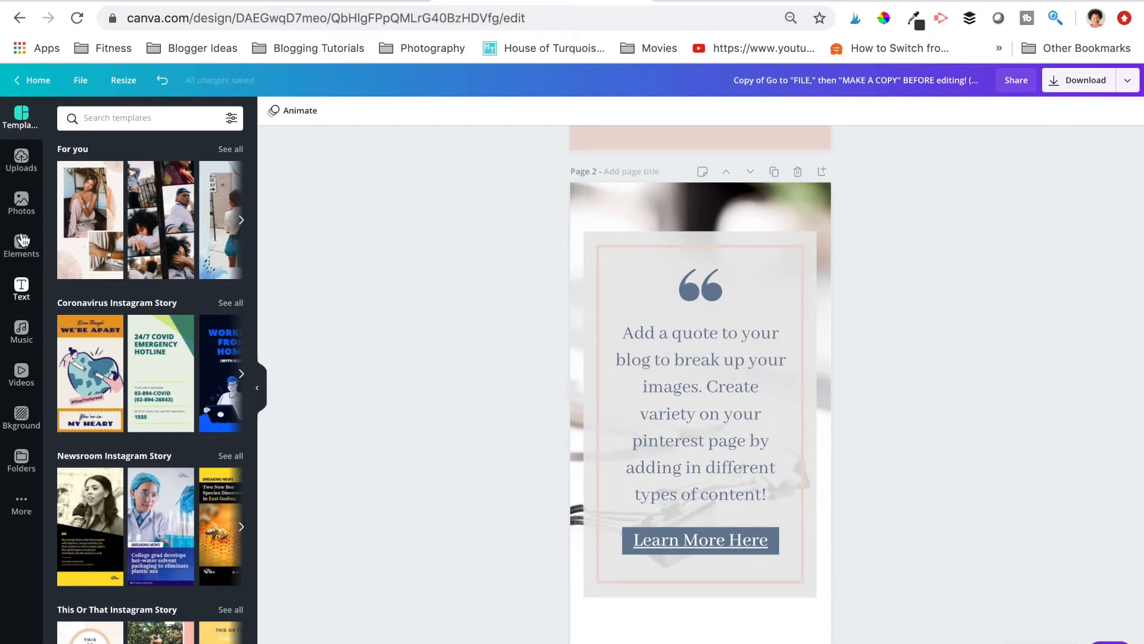
- Upload the video flower-bag-INSTA_01.mp4 from the device's Desktop folder
click(24, 168)
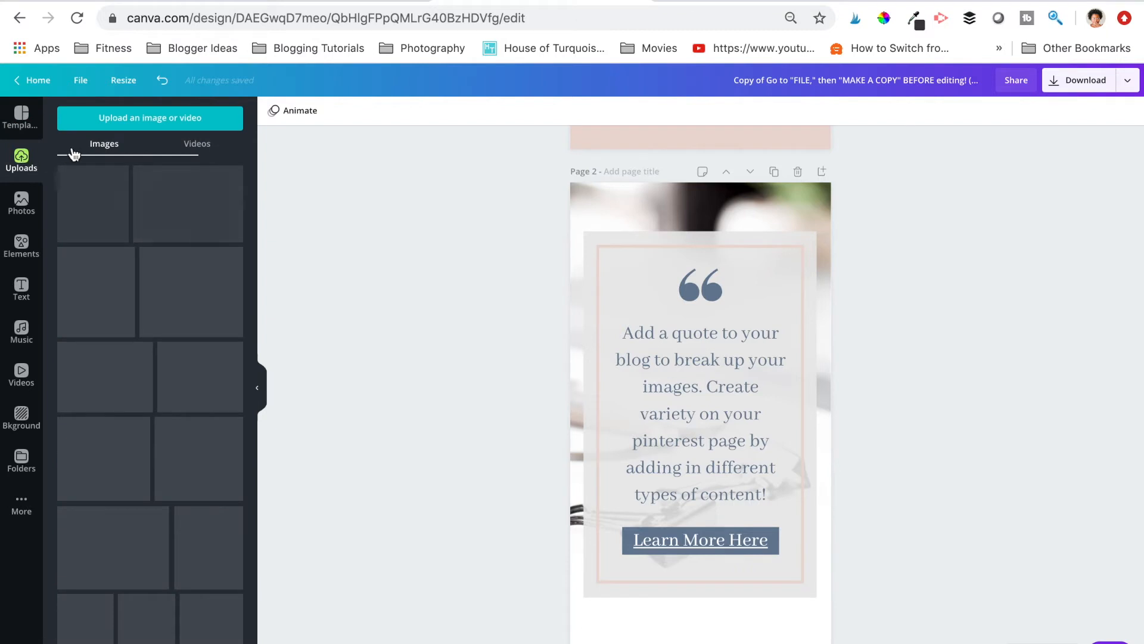
click(193, 146)
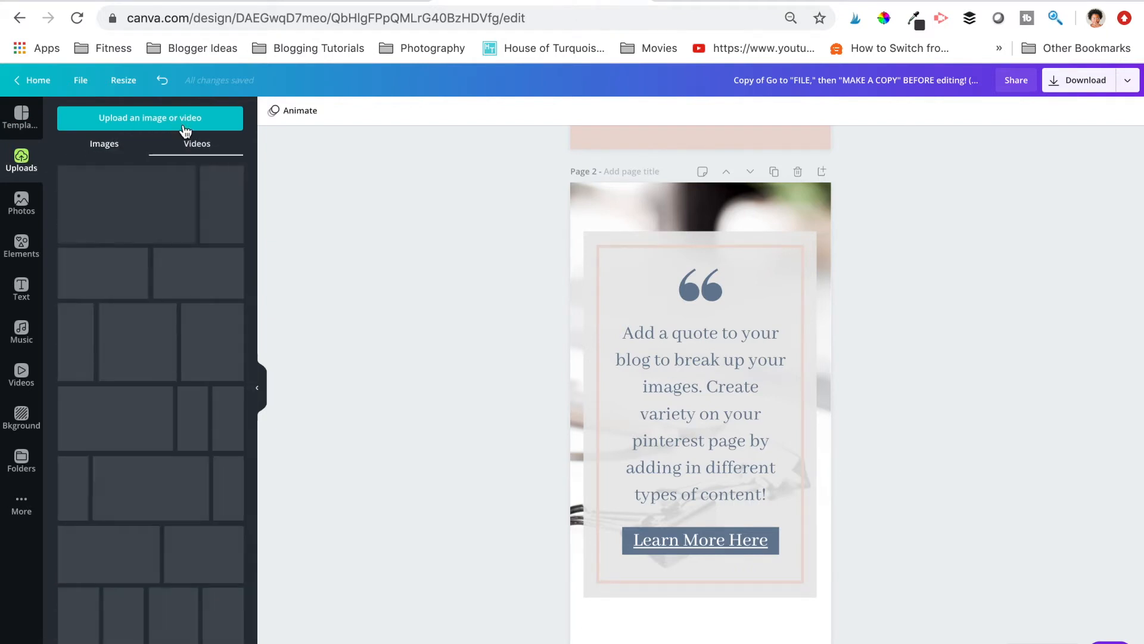
click(183, 118)
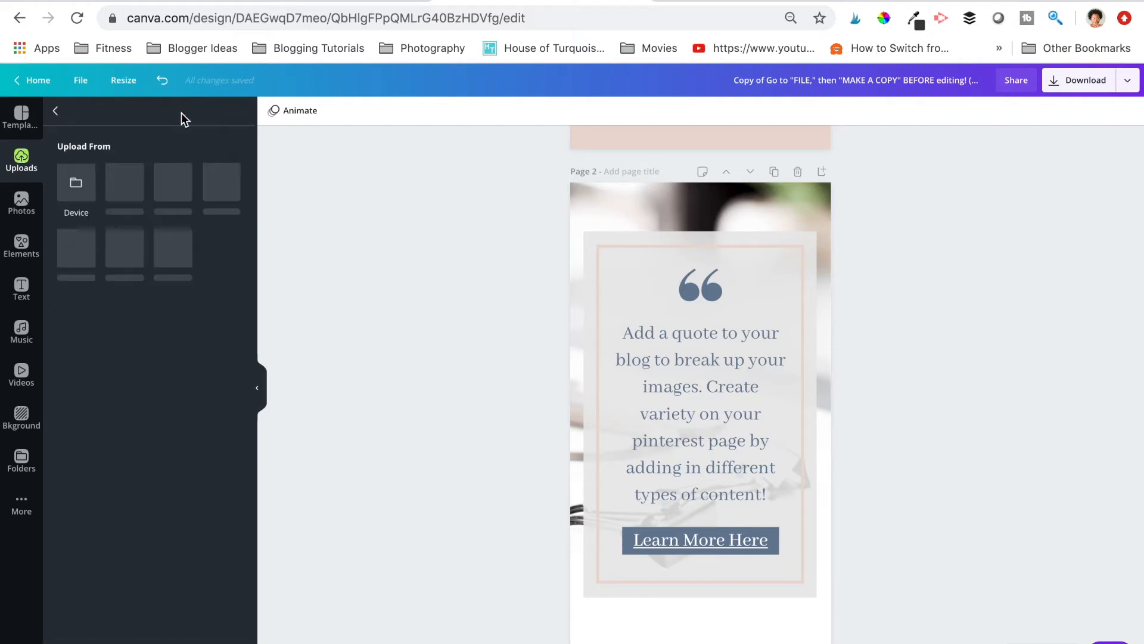
click(76, 201)
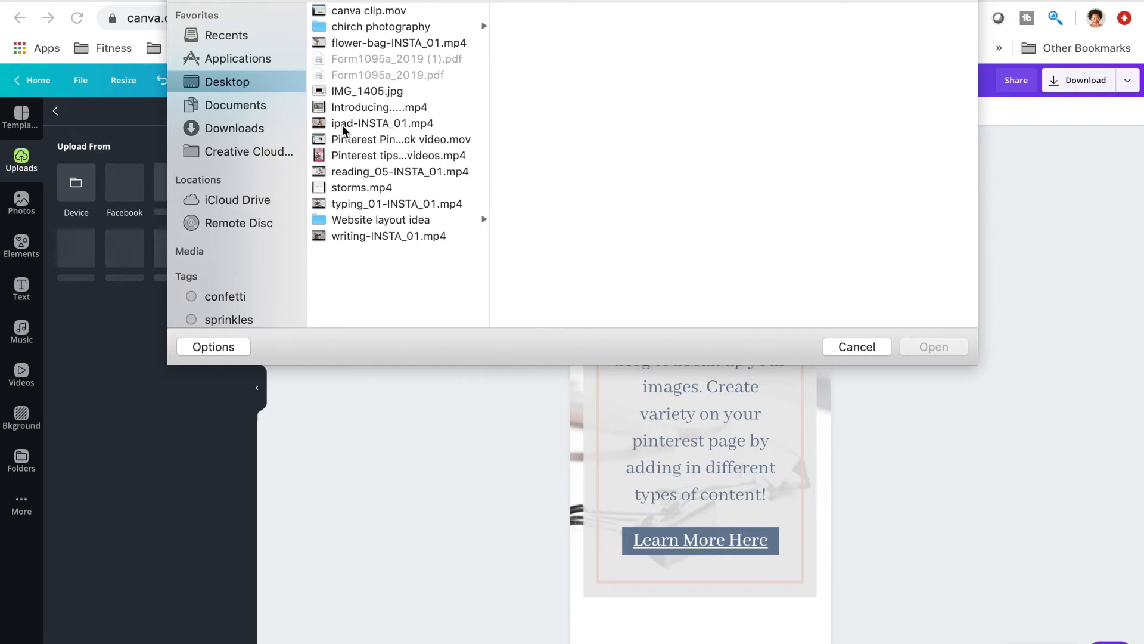
click(342, 124)
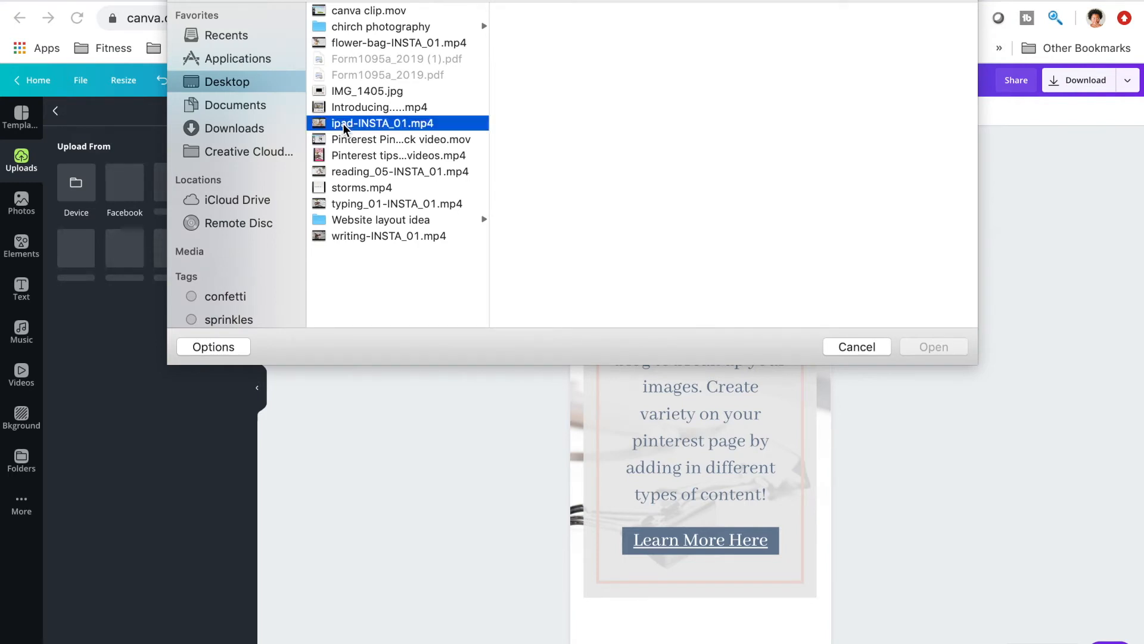
click(335, 173)
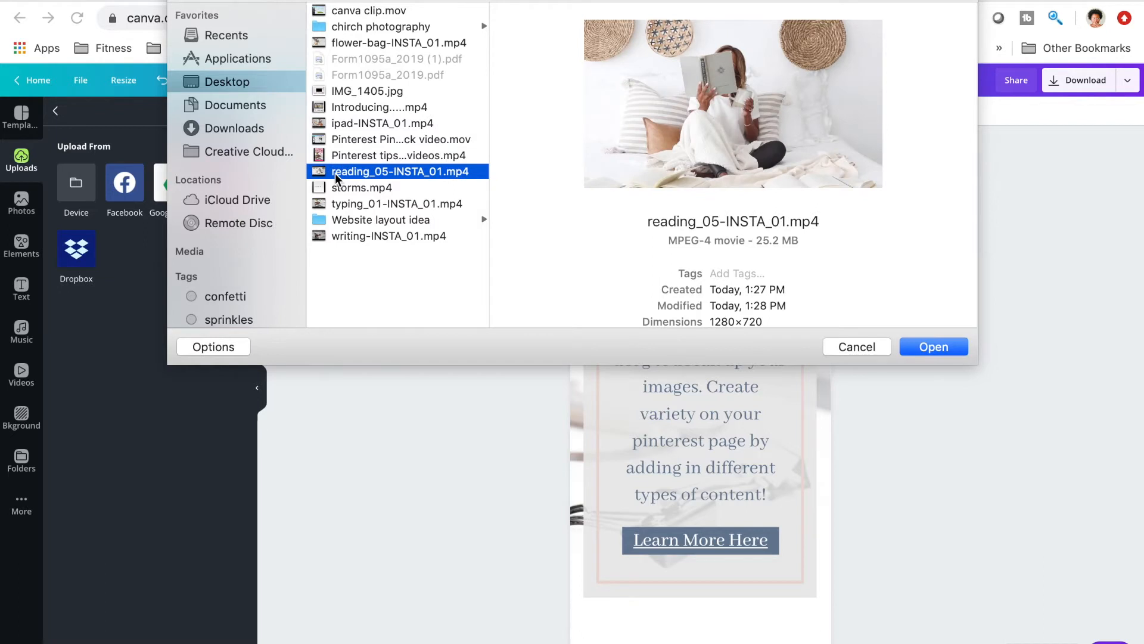
click(338, 204)
click(344, 44)
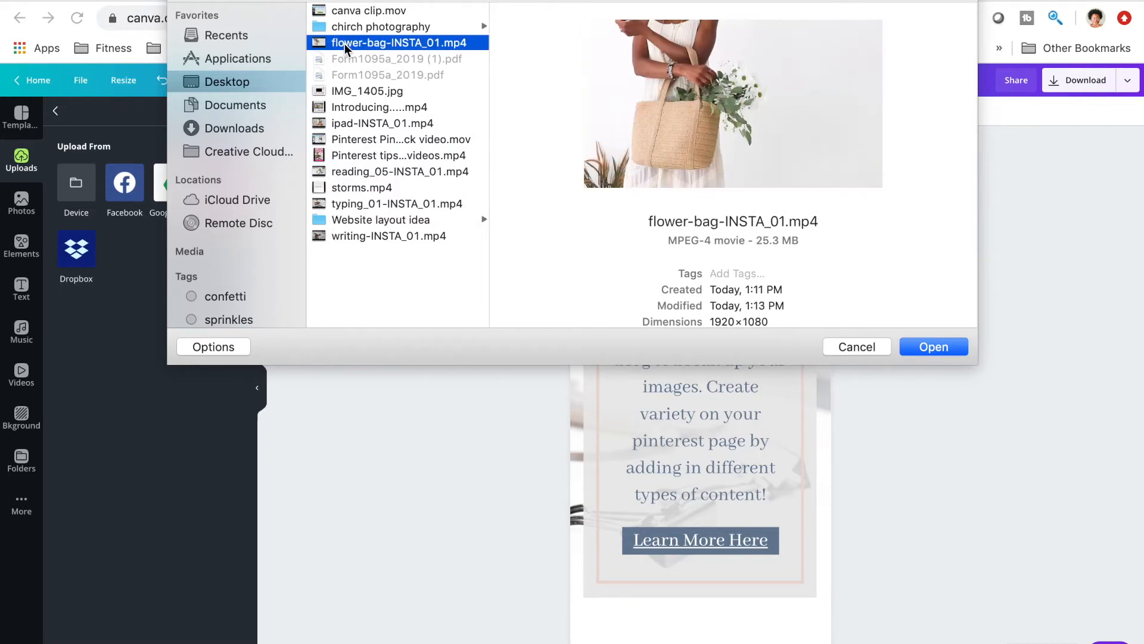
click(933, 348)
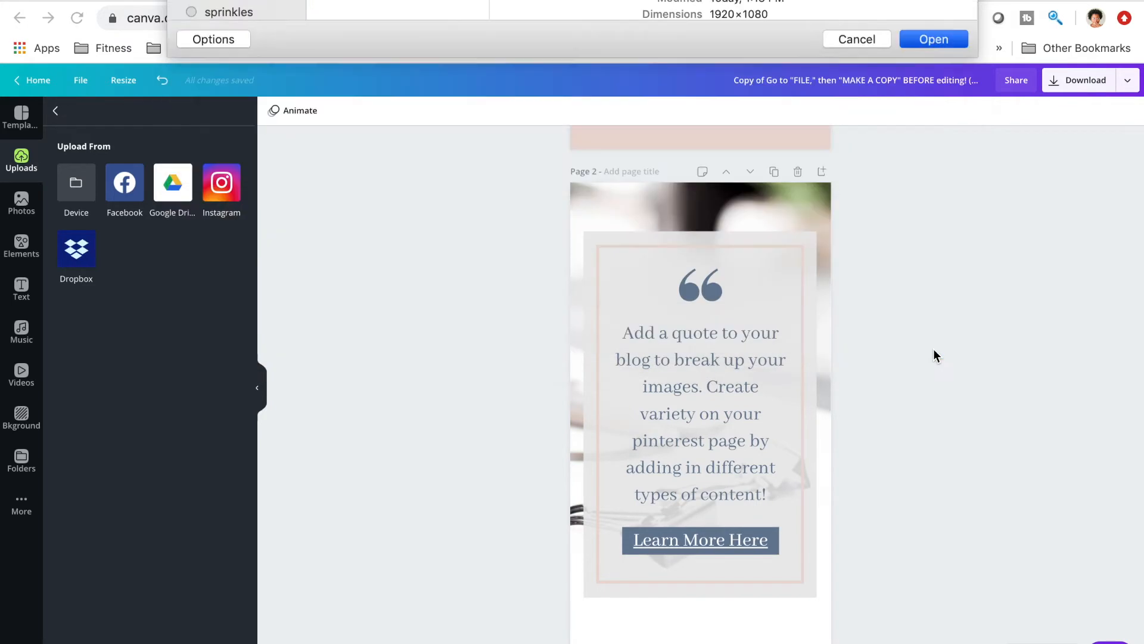
- Fill page 2's background with the uploaded flower bag video and shift its crop so the flowers sit inside the page
scroll(926, 431, down, 10)
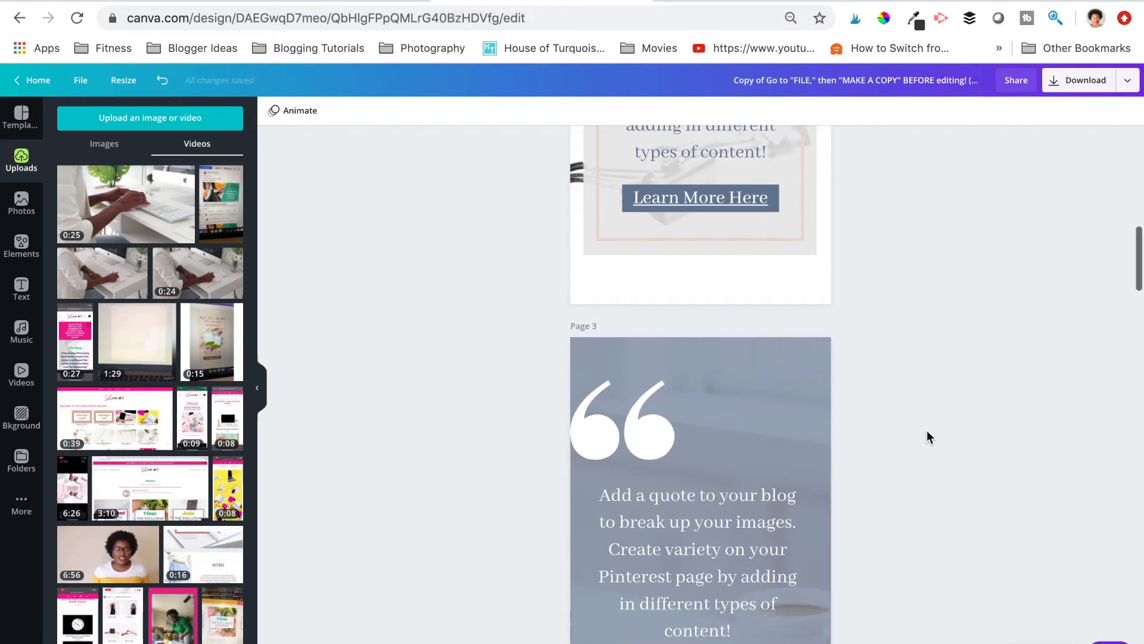
scroll(927, 430, up, 7)
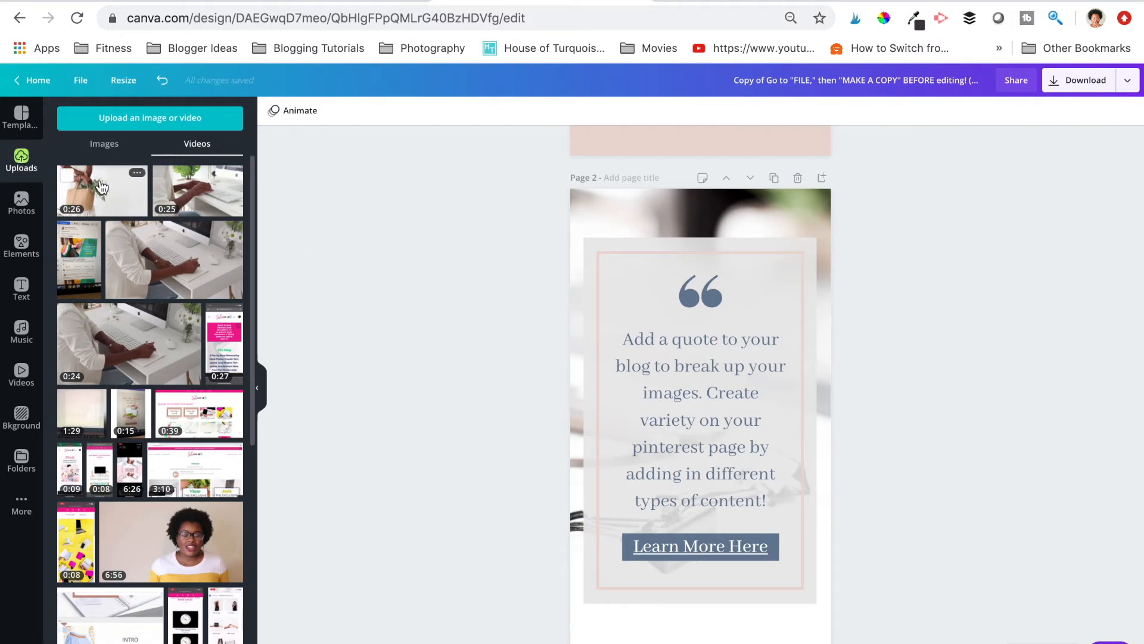
drag(100, 185, 225, 183)
drag(604, 217, 740, 225)
double_click(602, 217)
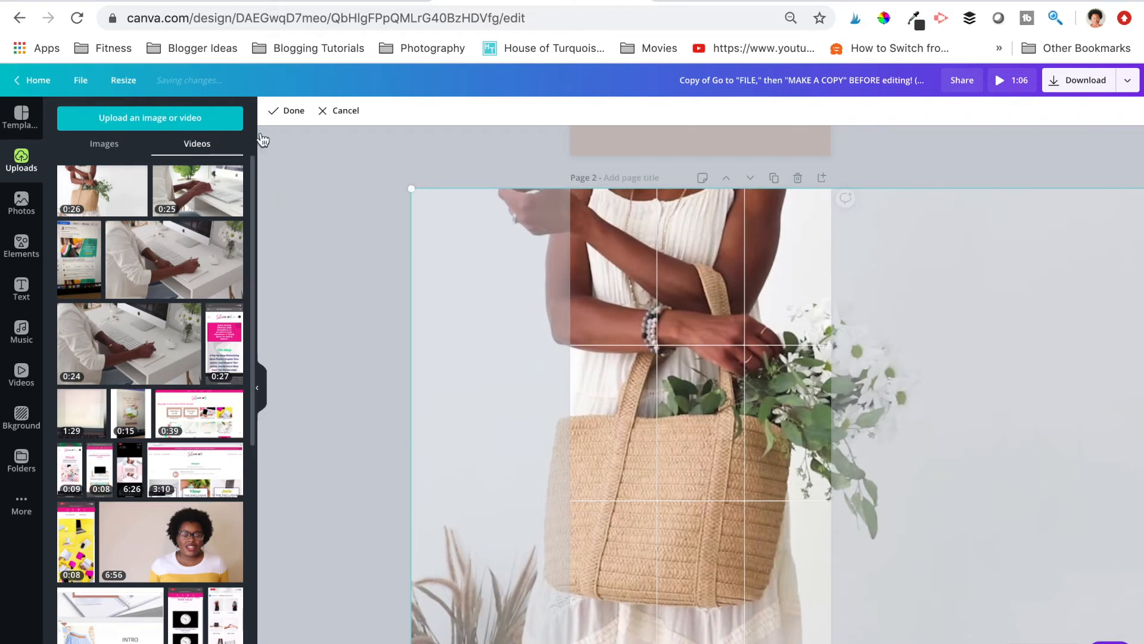
drag(652, 218, 592, 223)
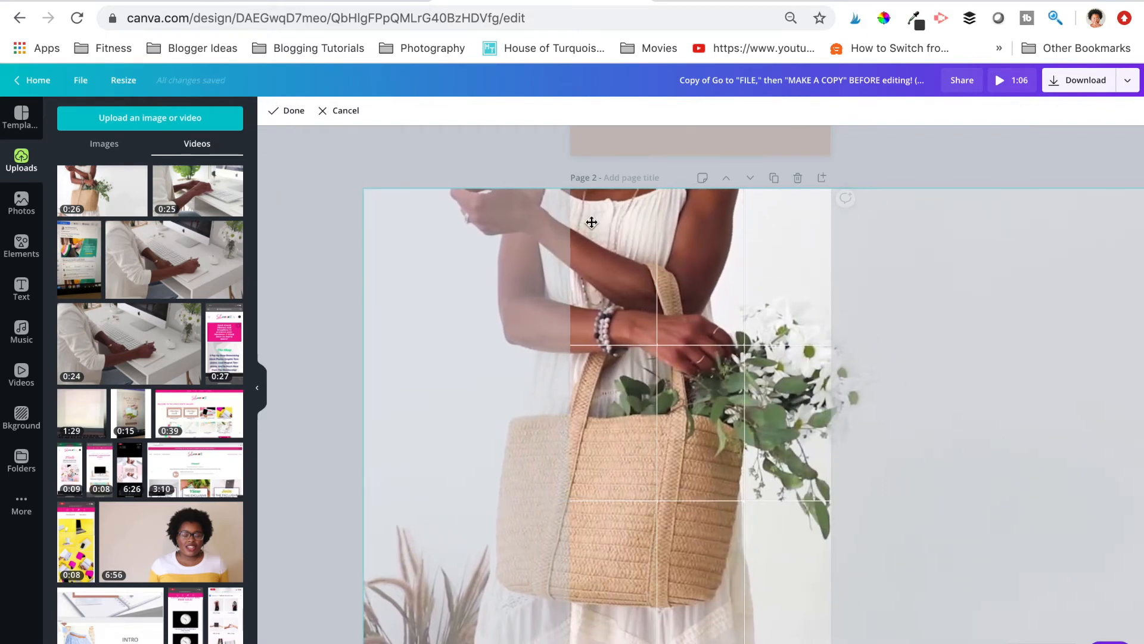
click(289, 111)
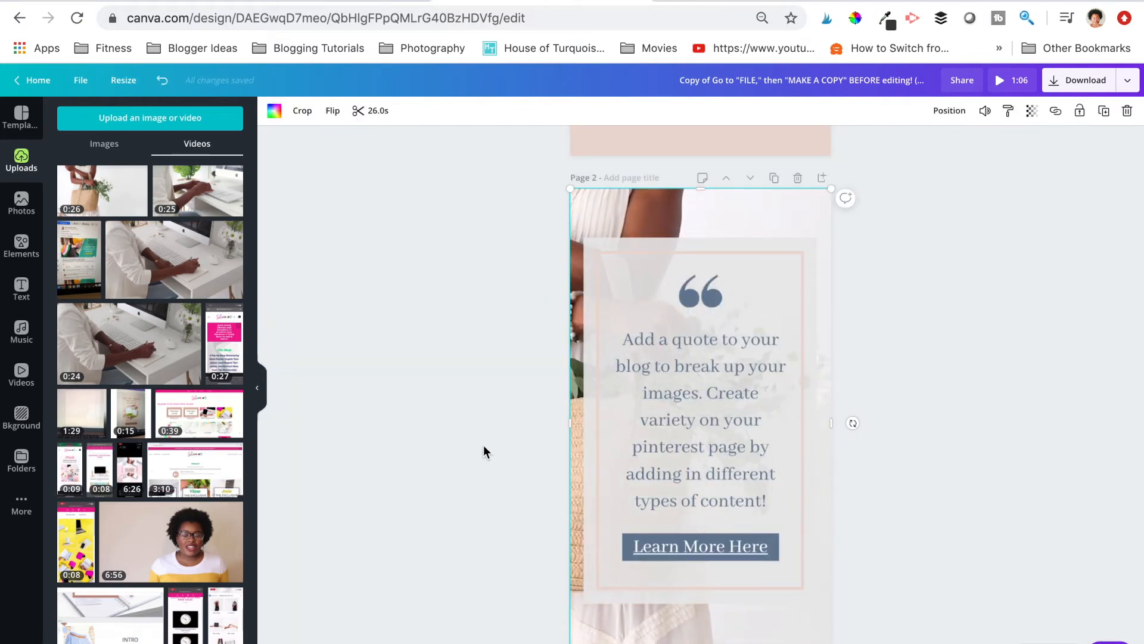
- Replace page 2's quote text with "the flower that blooms i adversity, is the most rare & beautiful of all"
double_click(686, 439)
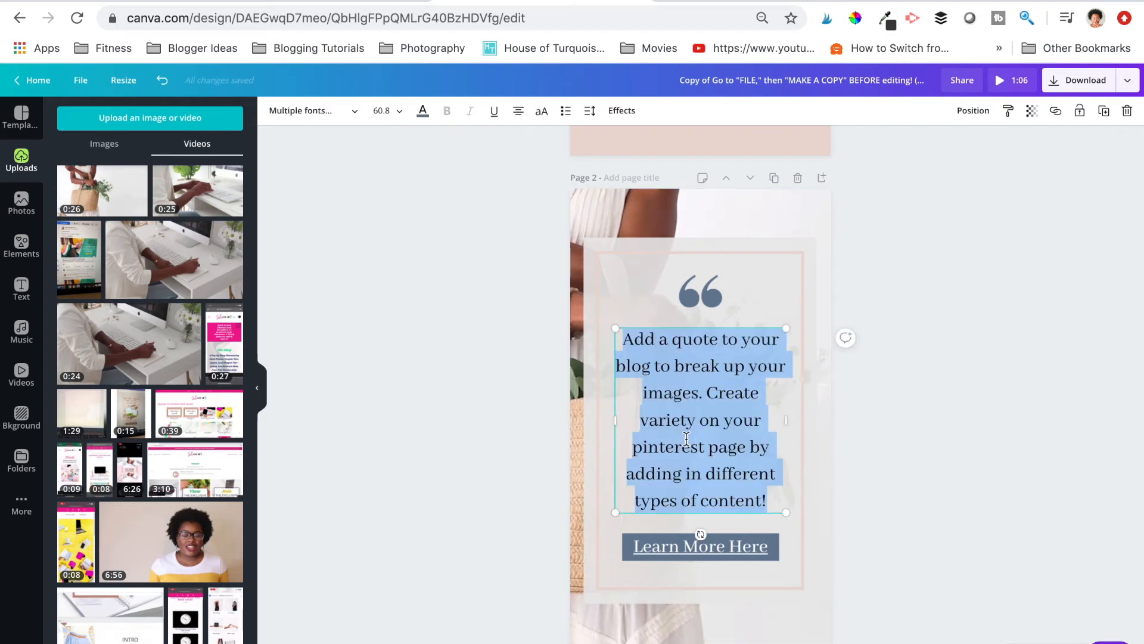
text(the f)
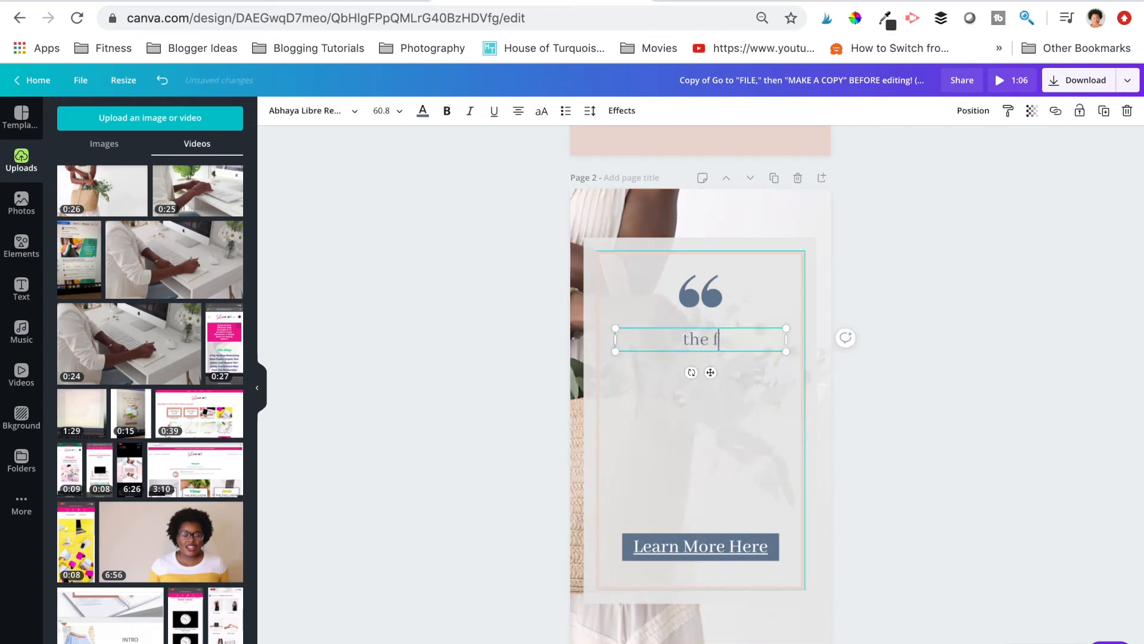
text(lower that blo)
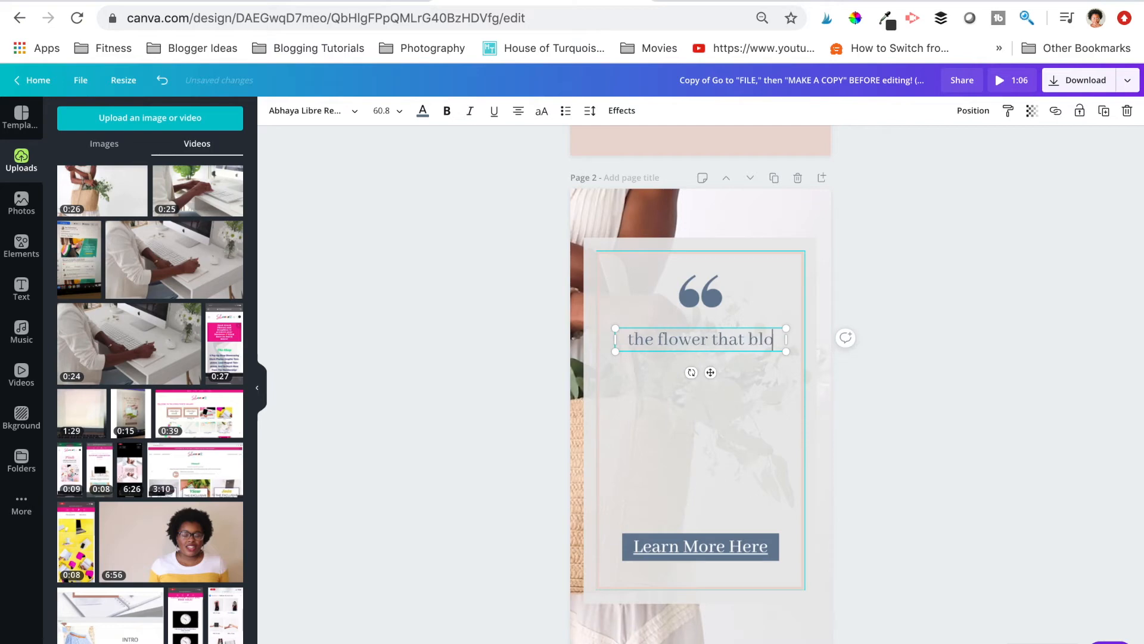
text(oms i adver)
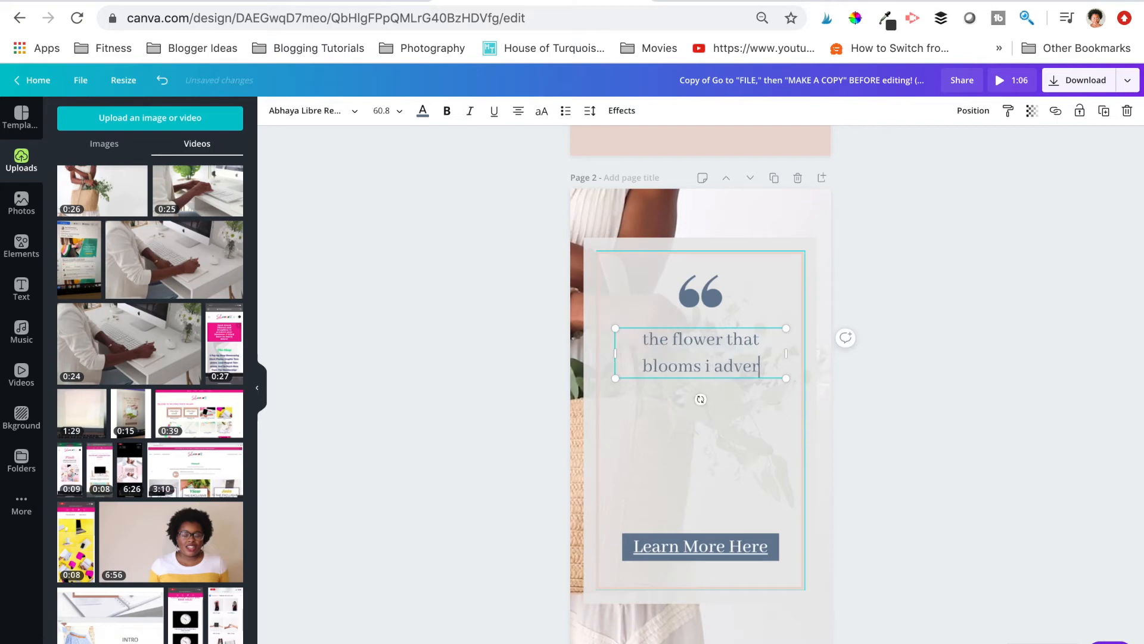
text(sity, is the mos)
key(BackSpace)
key(BackSpace)
text(ost rare)
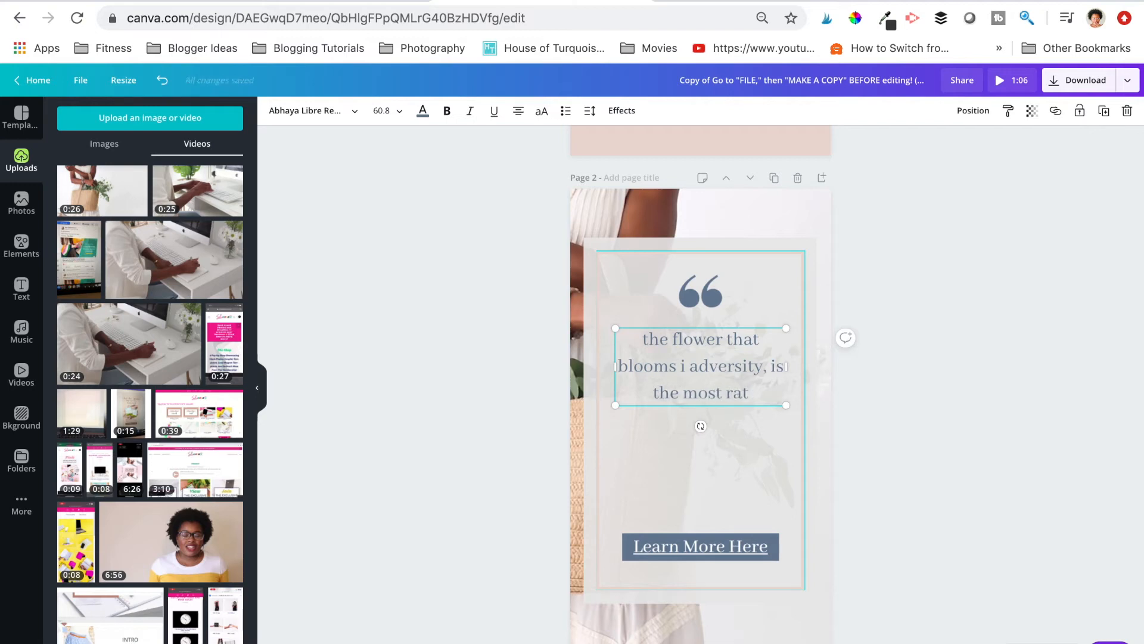
text( & beau)
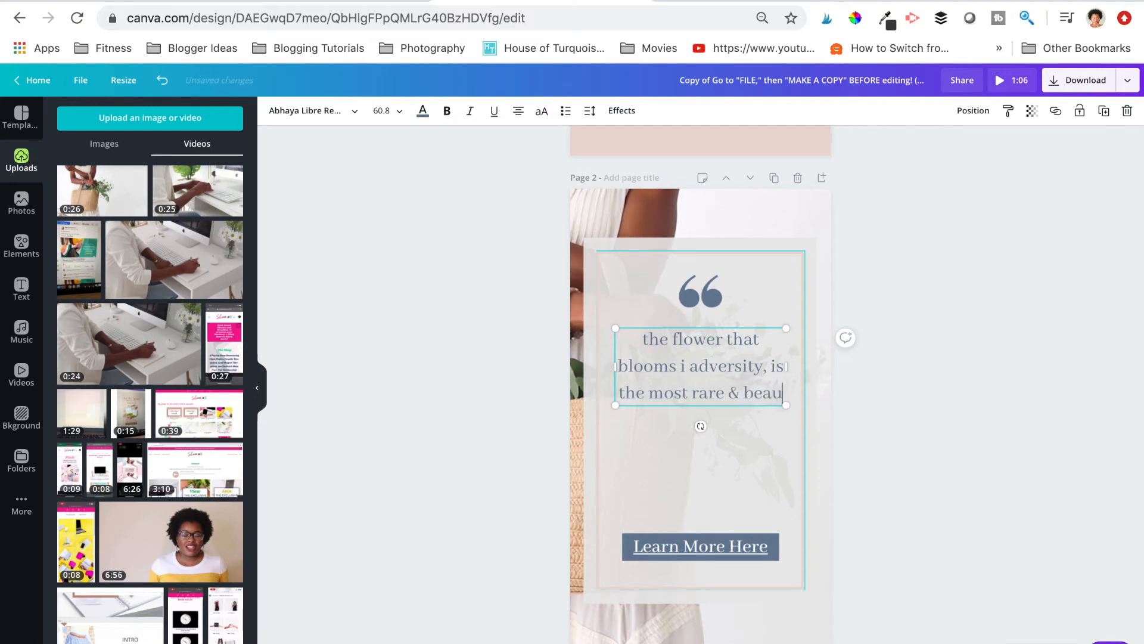
text(tiful of all)
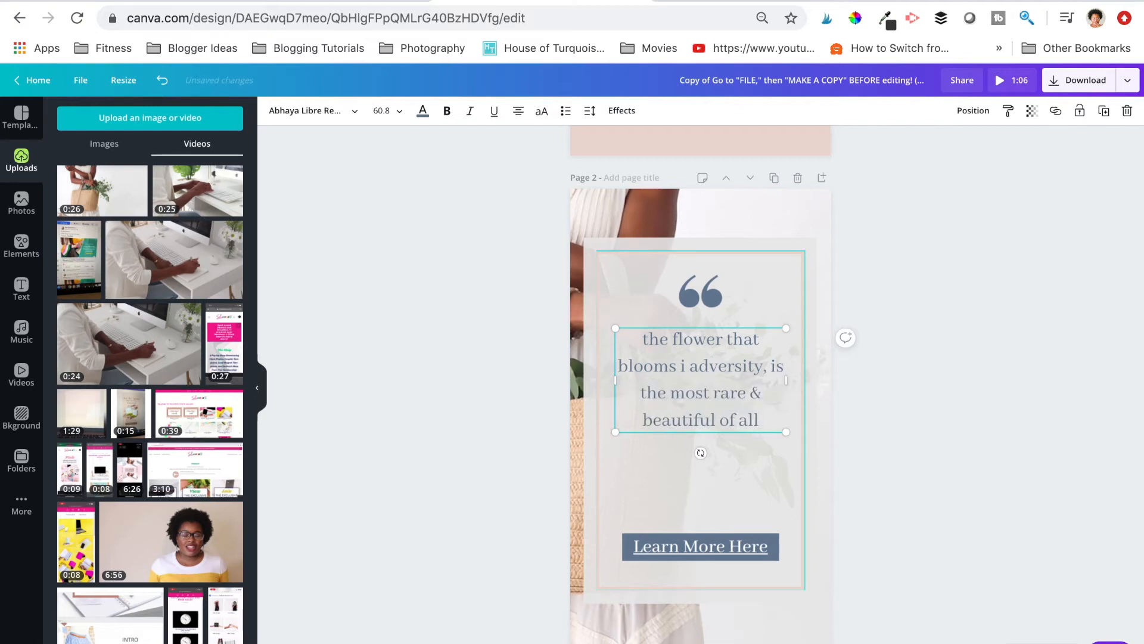
- Set the quote's font to Shrikhand and correct "i adversity" to "in adversity"
click(278, 114)
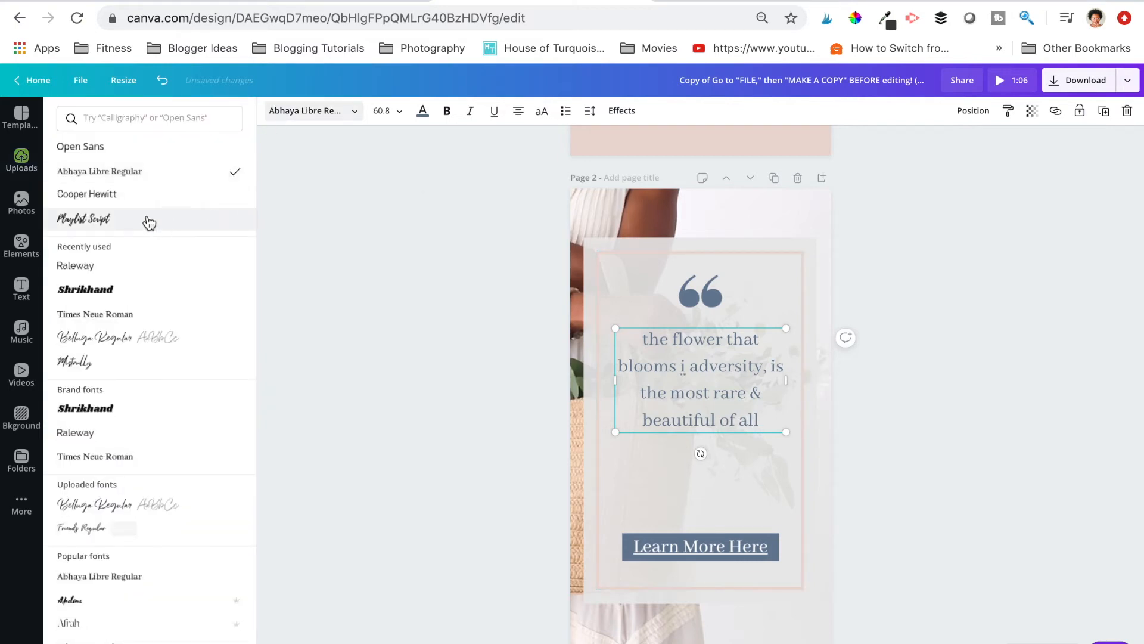
click(143, 220)
click(109, 291)
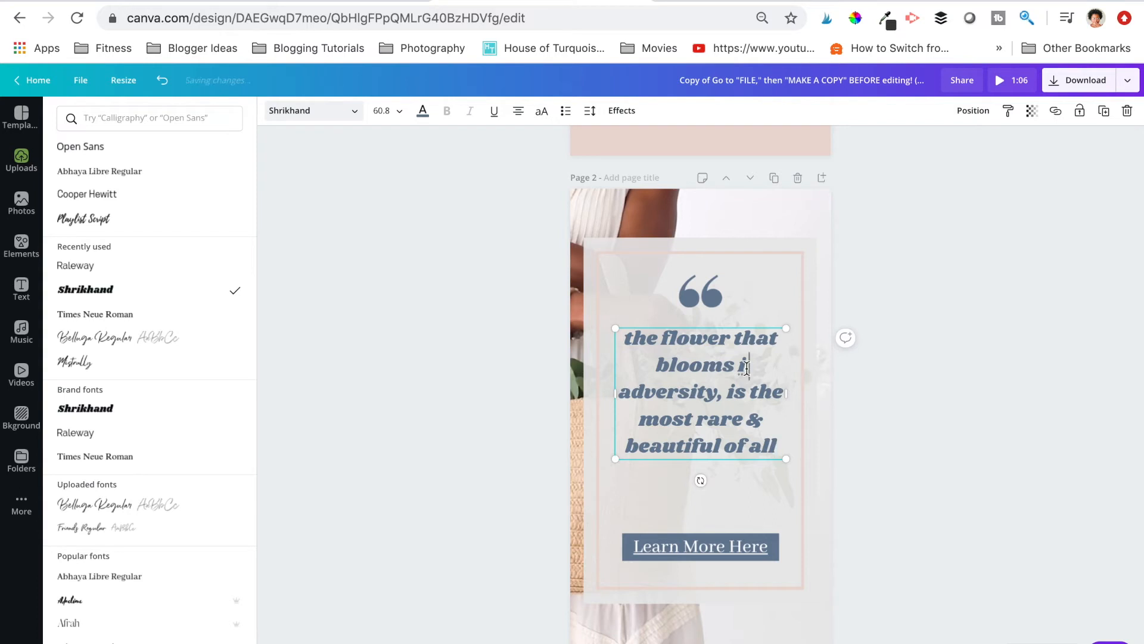
text(n)
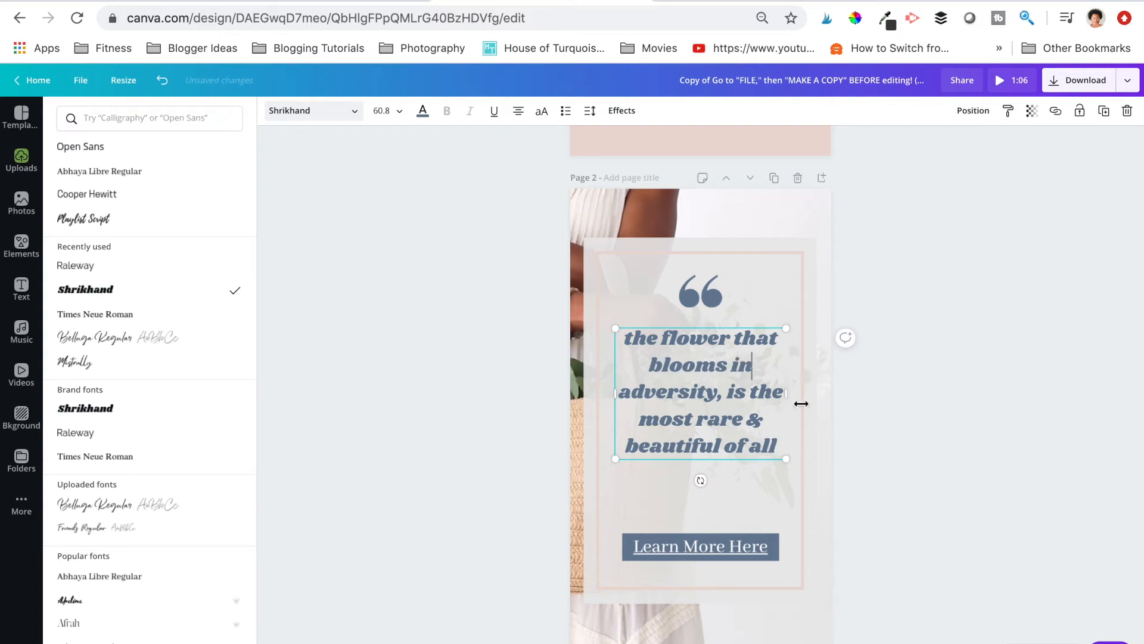
- Recolor the quote text navy from the brand palette and make the translucent panel behind it white
click(423, 111)
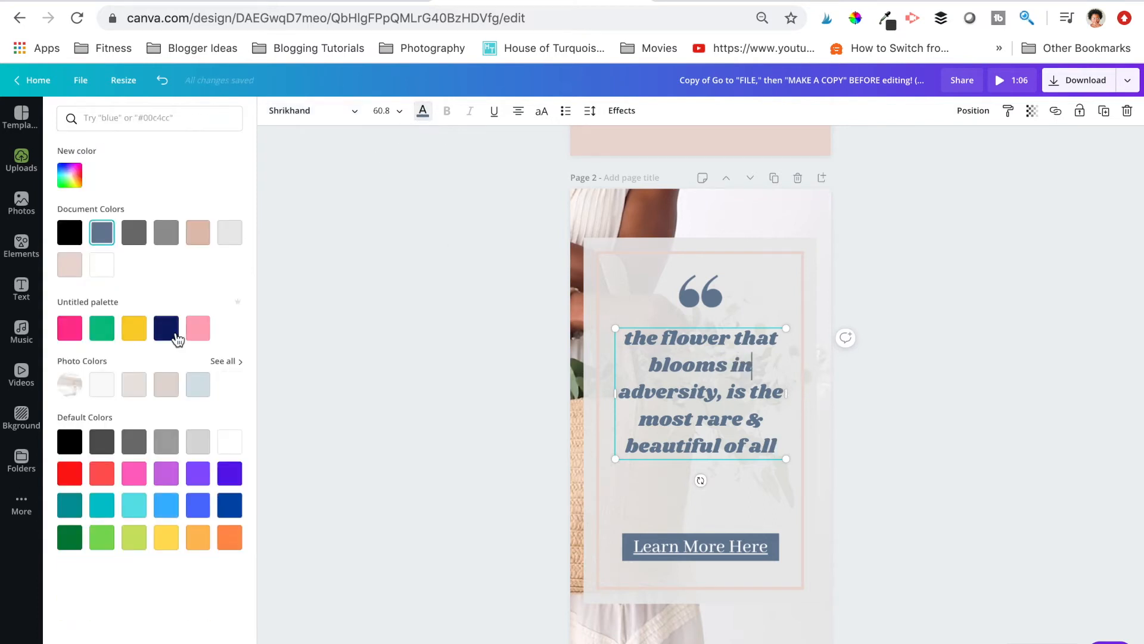
click(166, 326)
click(586, 310)
click(273, 111)
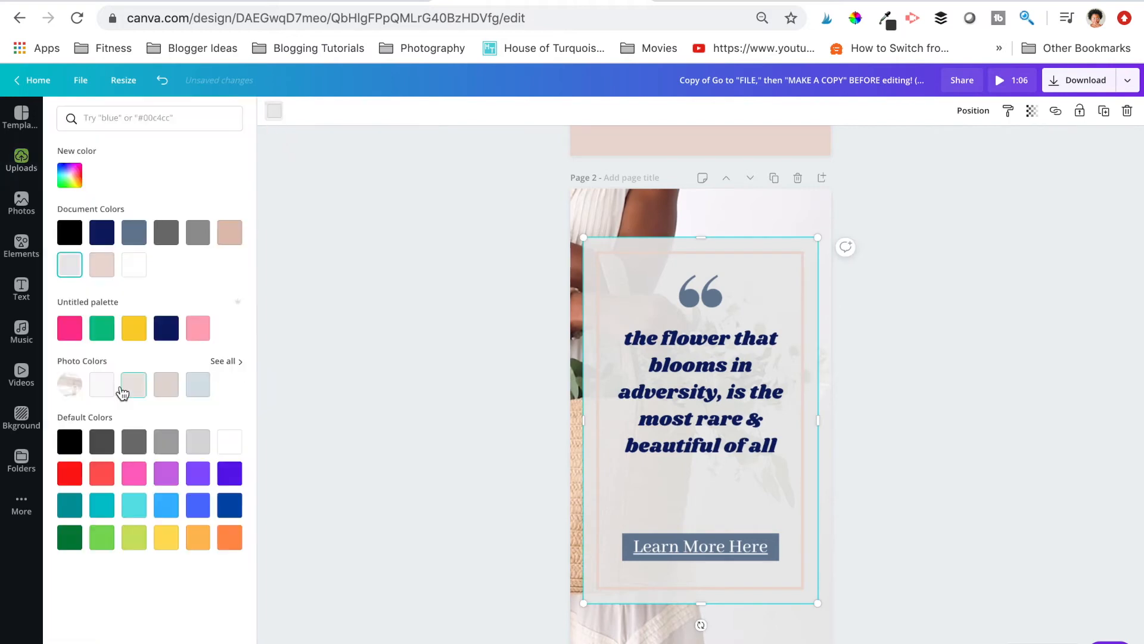
click(134, 272)
- Recolor the thin frame around the quote light pink from the brand palette
click(598, 420)
click(274, 111)
click(198, 328)
click(471, 471)
- Recolor the bar behind "Learn More Here" bright pink, moving the text off the bar to reach it and back again
click(663, 539)
click(445, 538)
click(679, 533)
drag(678, 546, 680, 500)
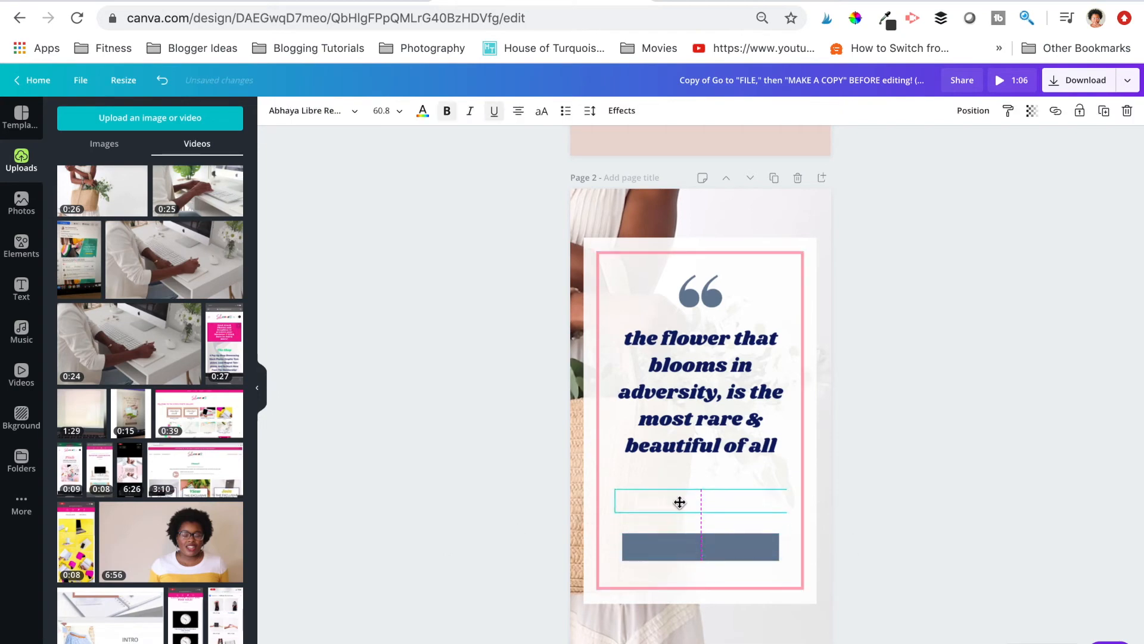
click(679, 549)
click(274, 111)
click(70, 328)
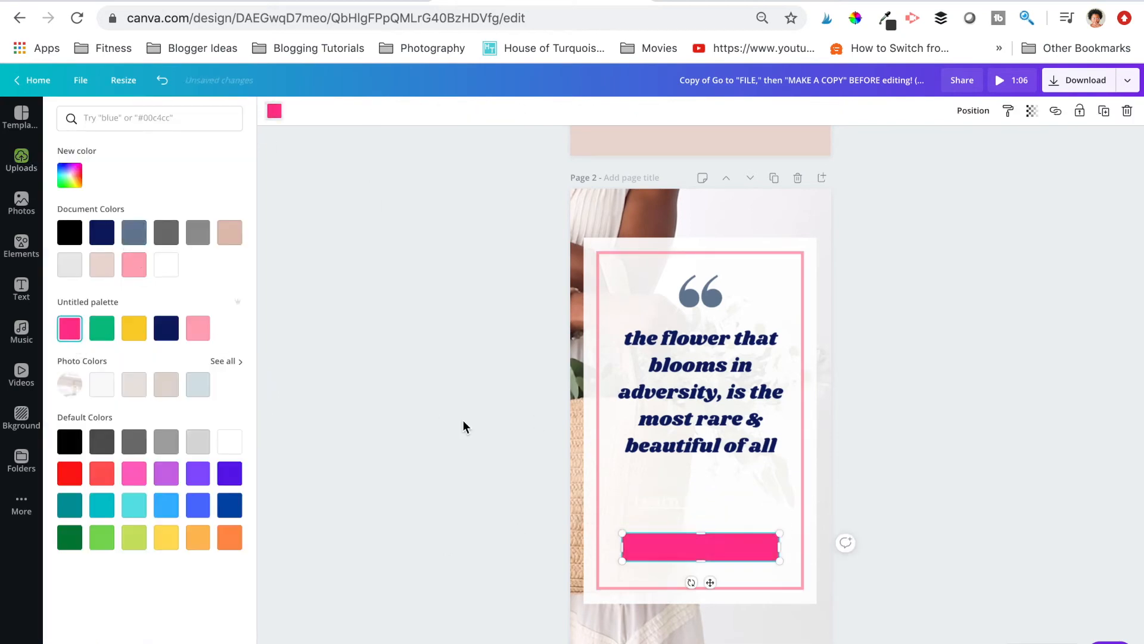
drag(668, 510, 667, 553)
- Move the quote text down toward the vertical center of page 2
drag(664, 421, 663, 454)
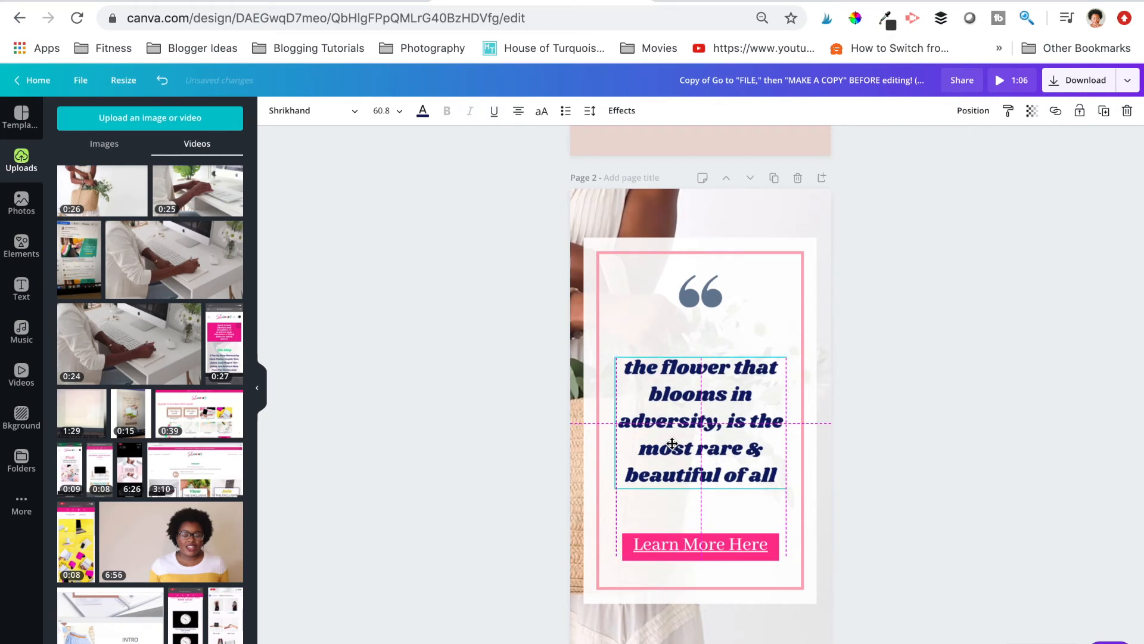
- Recolor the quotation mark graphic above the quote on page 2 bright pink from the document colors
click(701, 302)
click(274, 111)
click(133, 263)
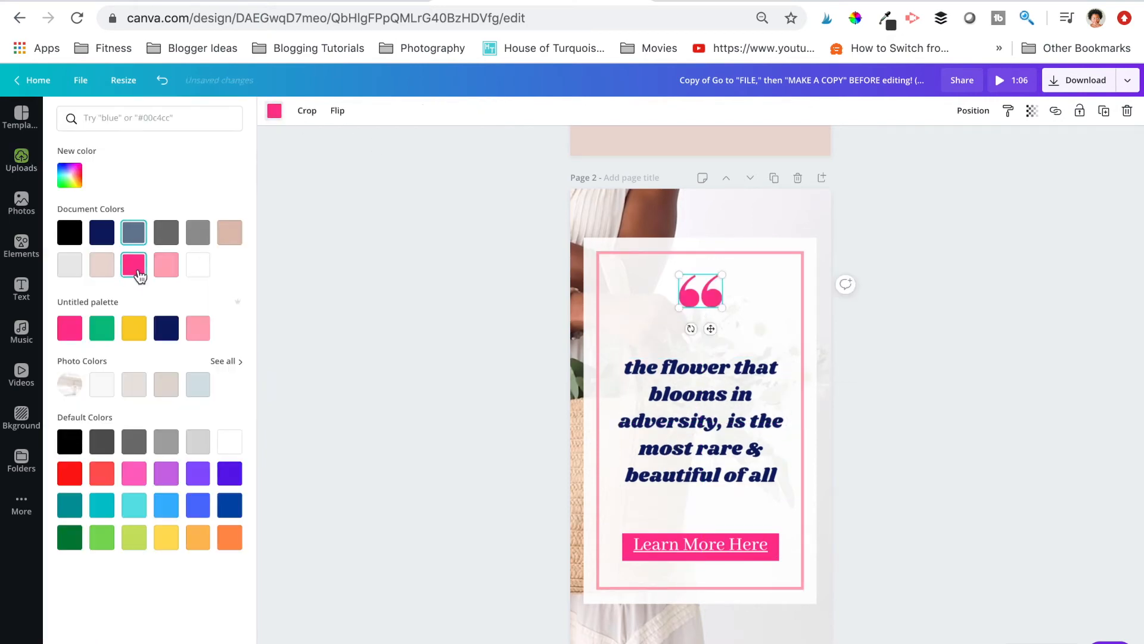
- Replace the "Learn More Here" text on the pink bar with "-unknown" and remove its underline
click(673, 552)
triple_click(673, 552)
key(BackSpace)
text(-u)
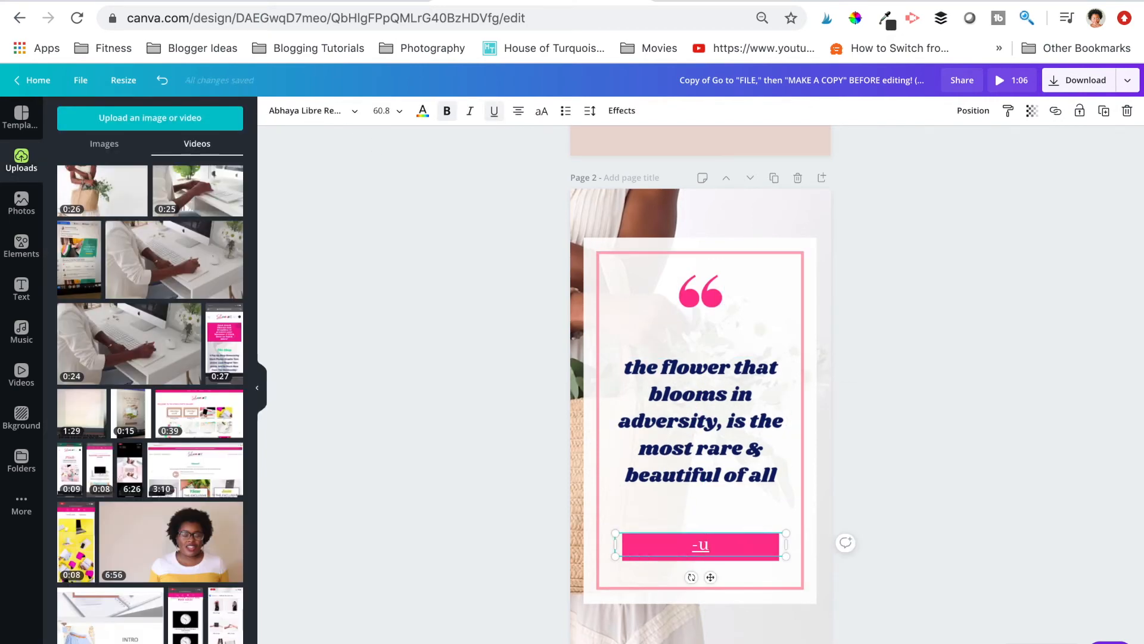
text(nknown)
key(BackSpace)
key(BackSpace)
key(BackSpace)
key(BackSpace)
key(BackSpace)
key(BackSpace)
text(nknown)
click(489, 117)
triple_click(718, 551)
click(494, 117)
click(413, 430)
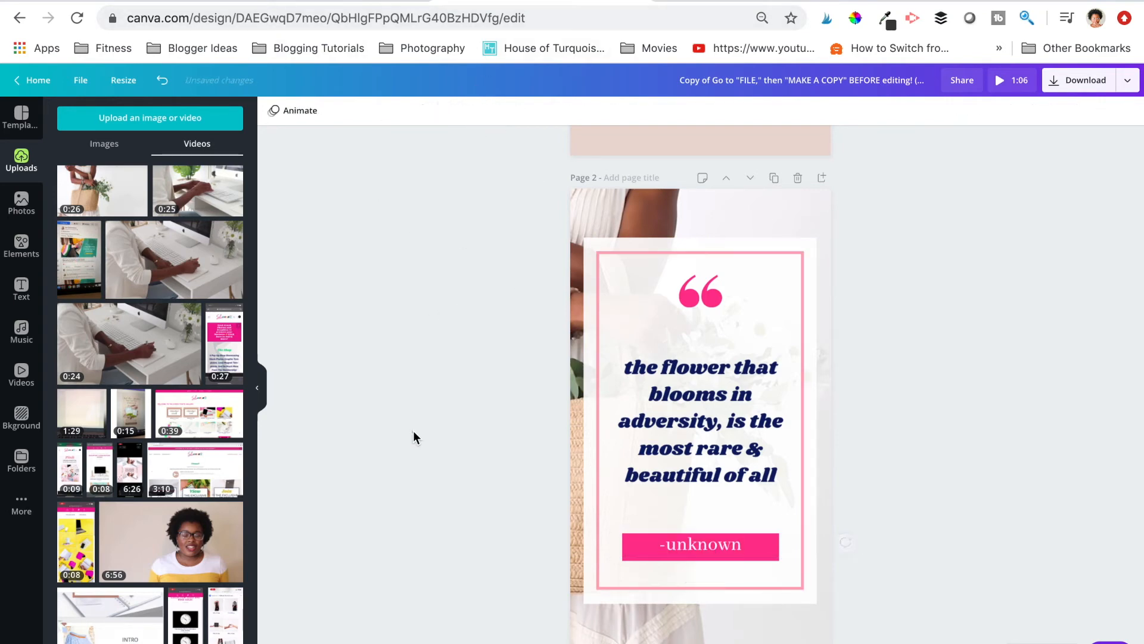
- Recolor the thin frame around the quote bright pink to match the quotation mark
click(633, 589)
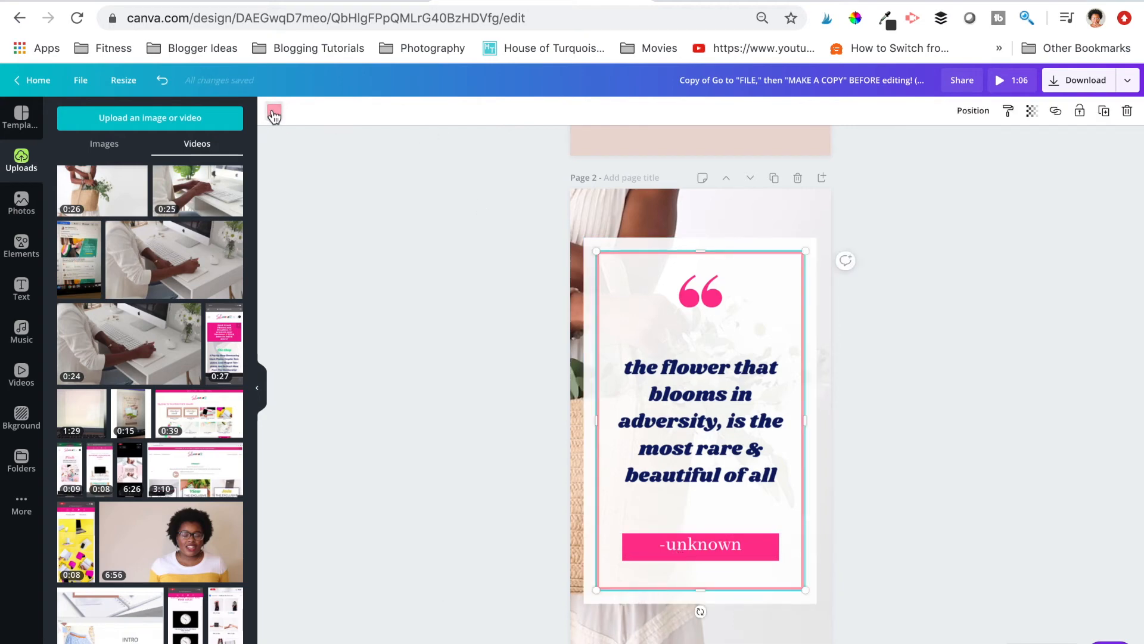
click(274, 113)
click(152, 268)
click(504, 474)
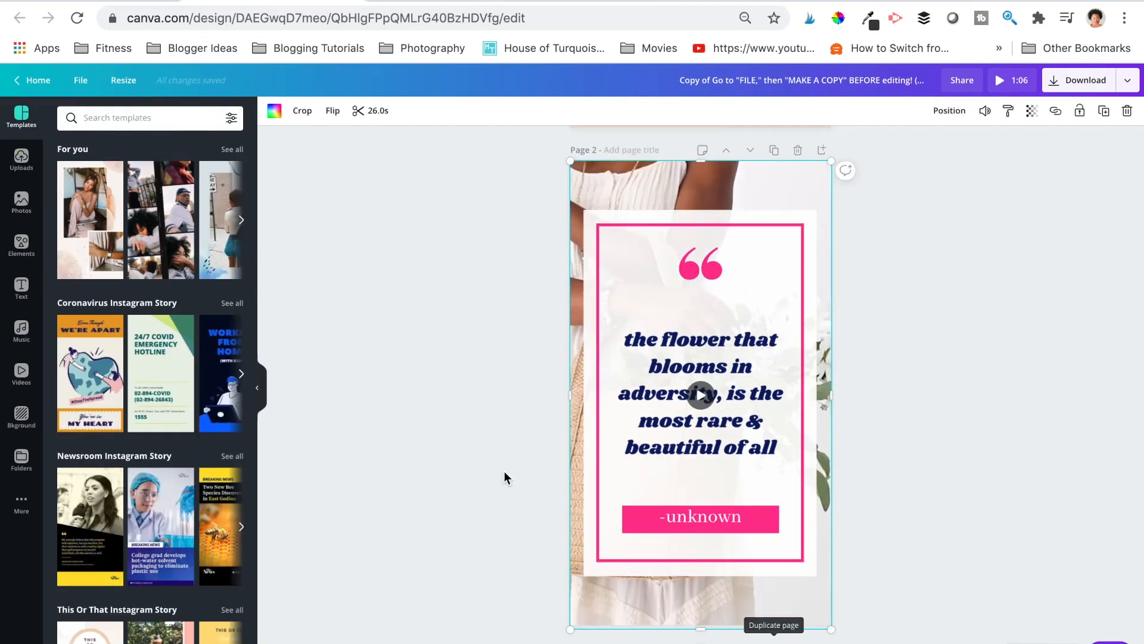
- Trim the start of page 2's background video to leave a 15.0 s clip, and shift the kept section earlier
click(421, 377)
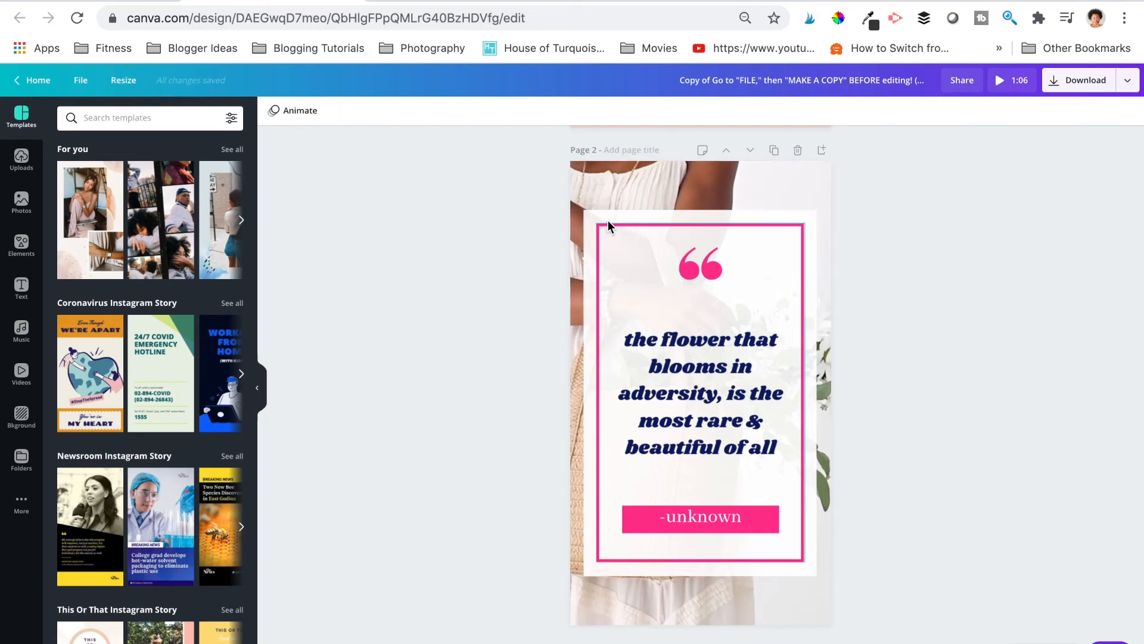
click(631, 182)
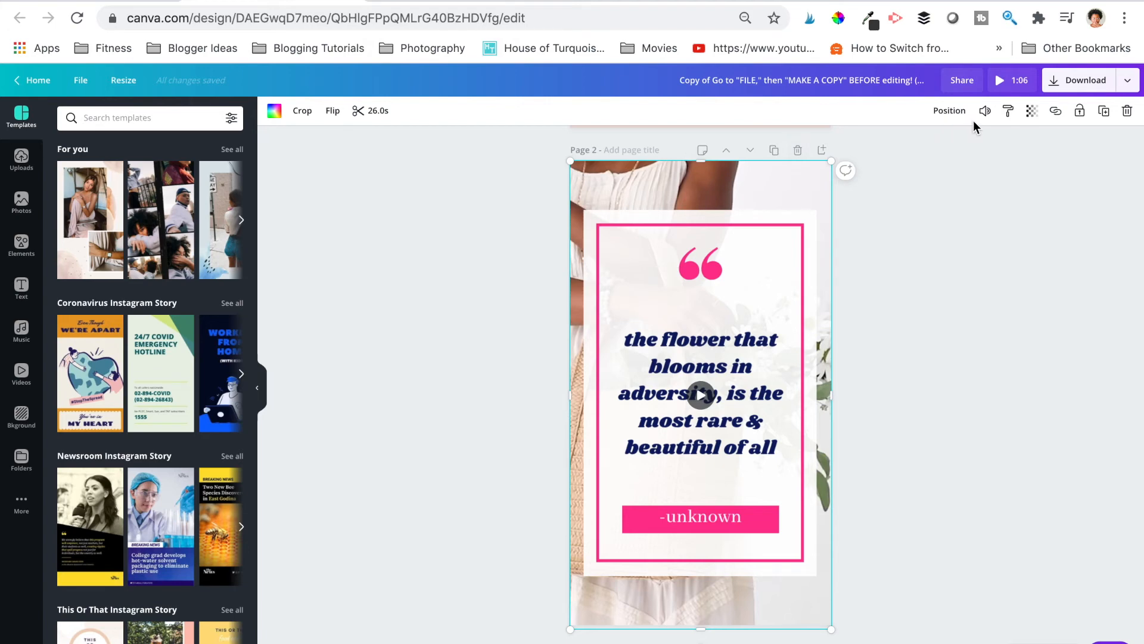
click(378, 112)
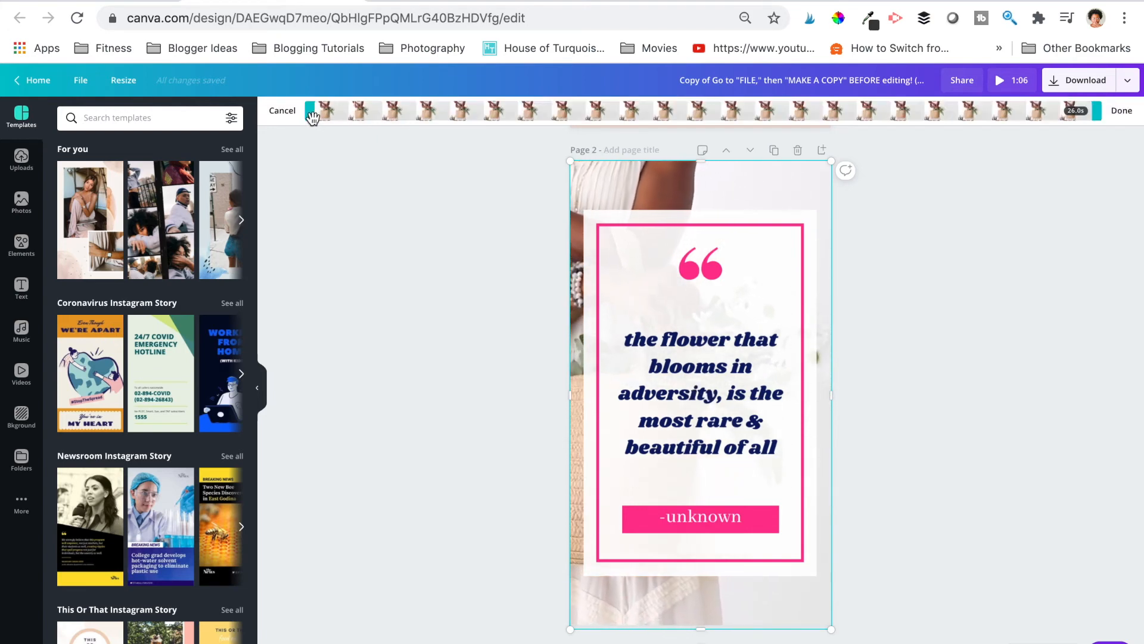
drag(312, 117, 647, 108)
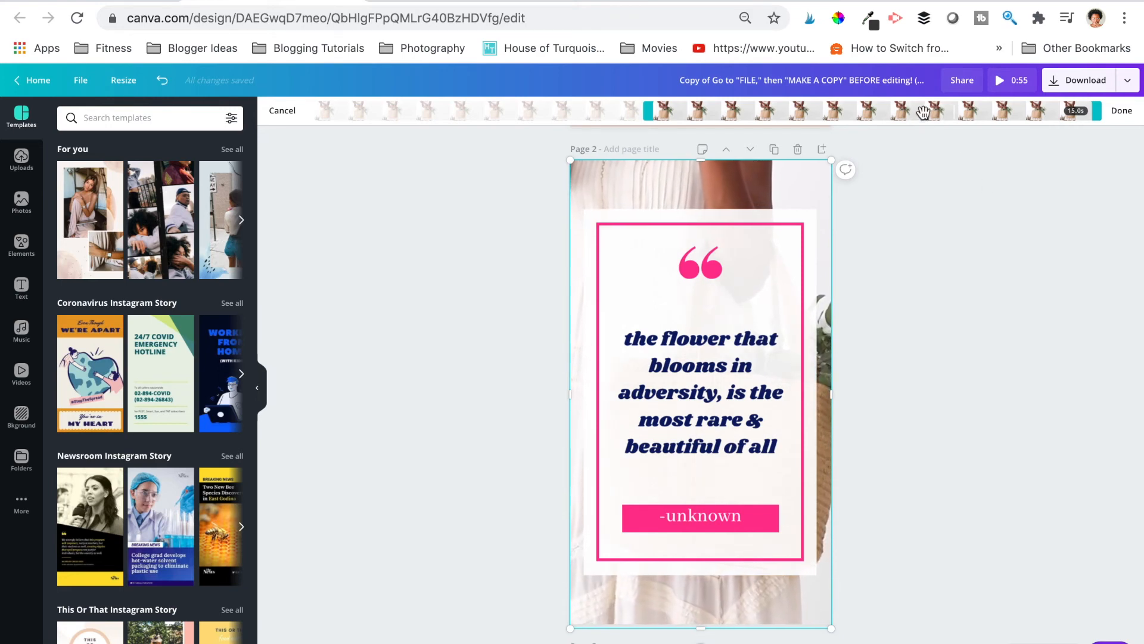
drag(893, 123, 811, 123)
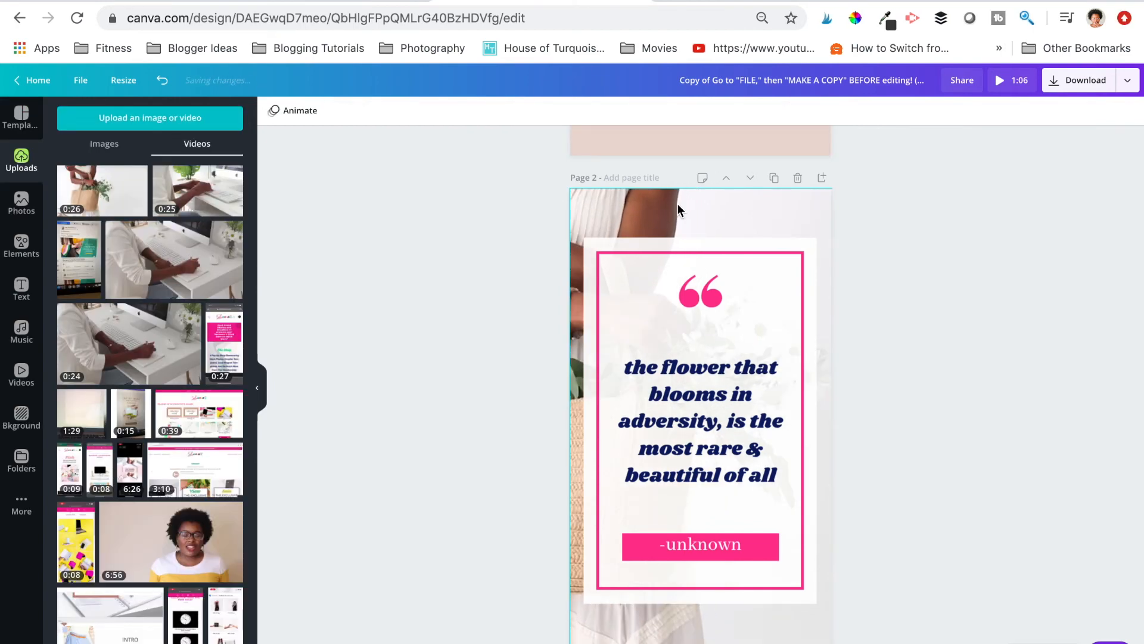
- Download only page 2 of the design as an MP4 video
click(677, 203)
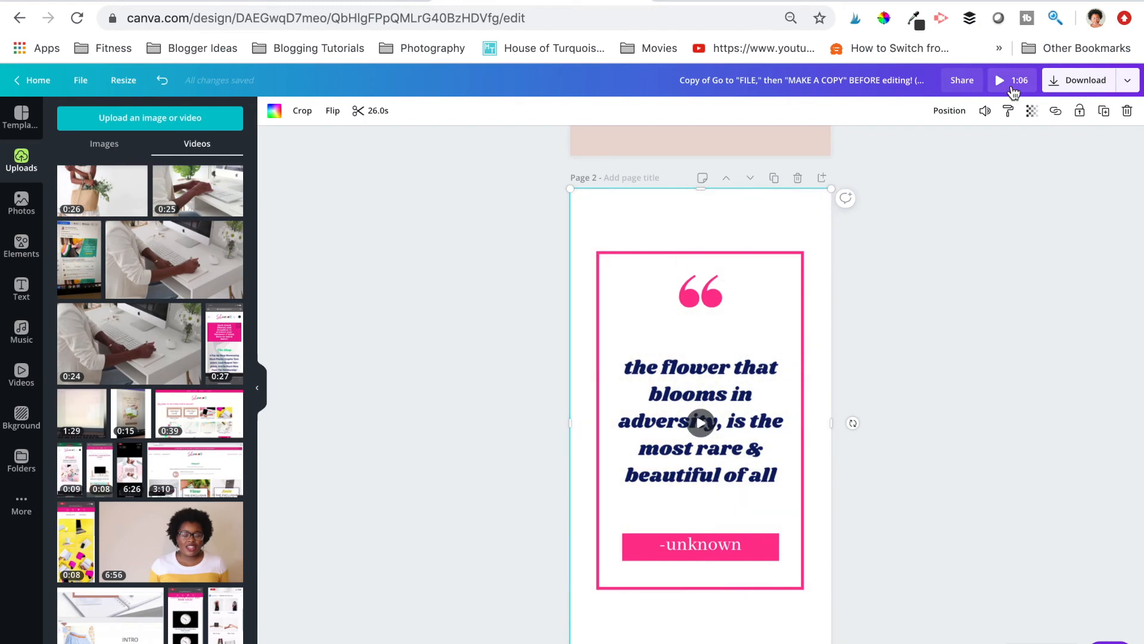
click(1059, 74)
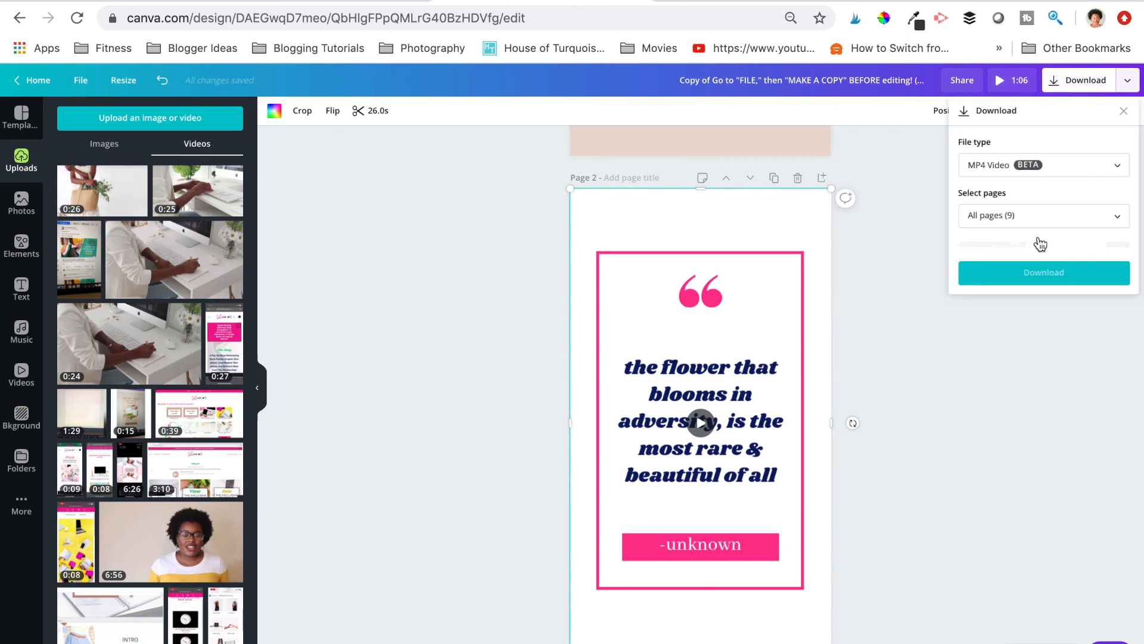
click(1039, 215)
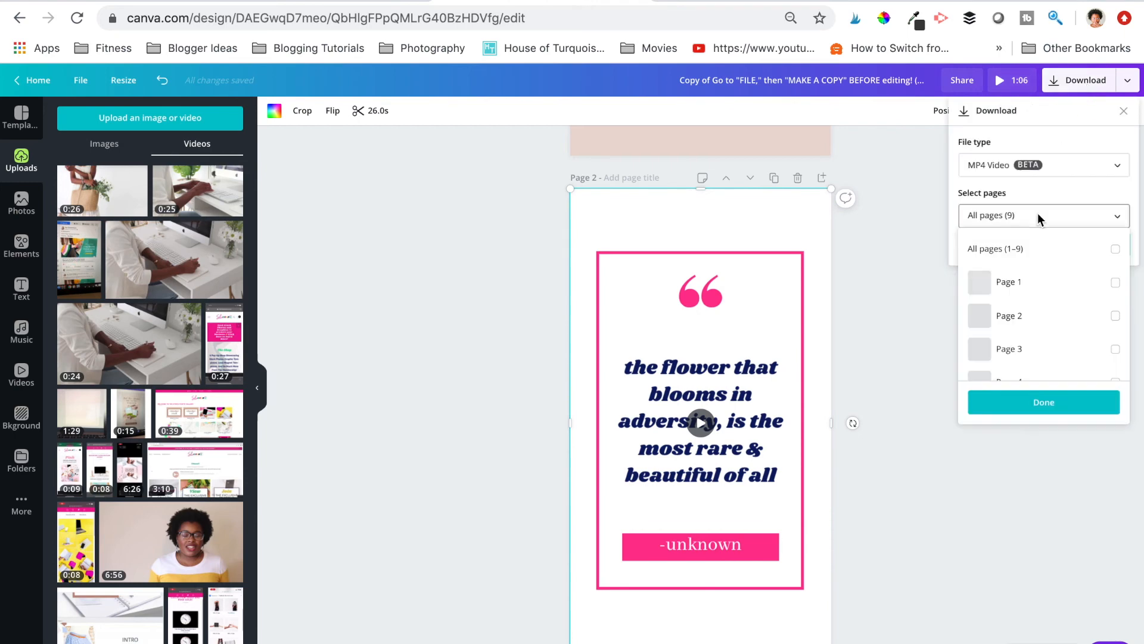
click(1024, 328)
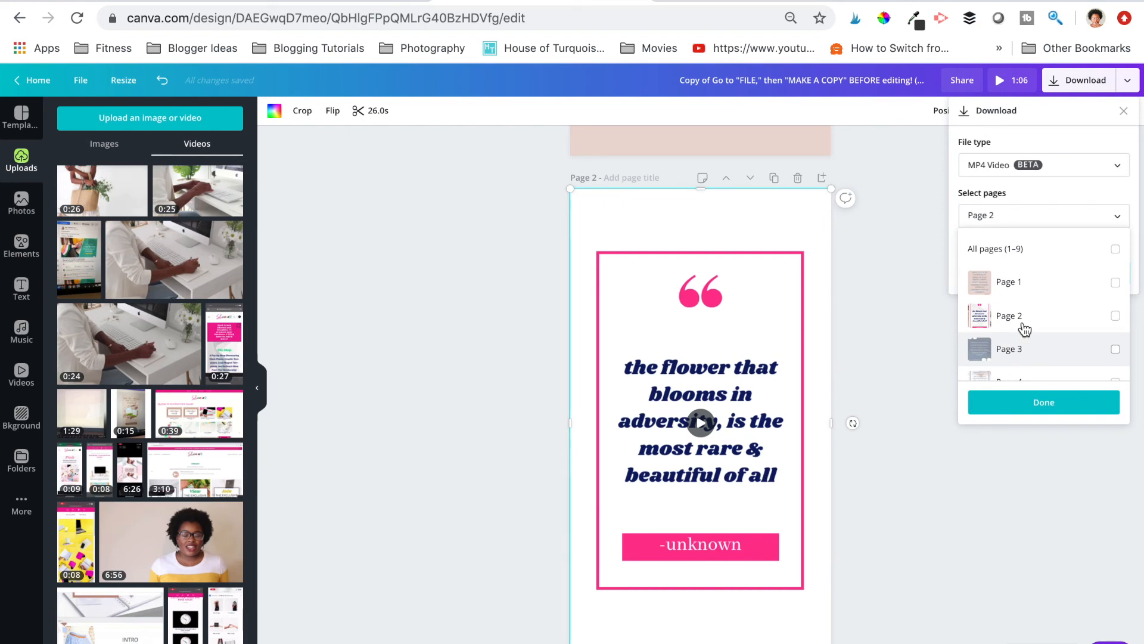
click(1064, 407)
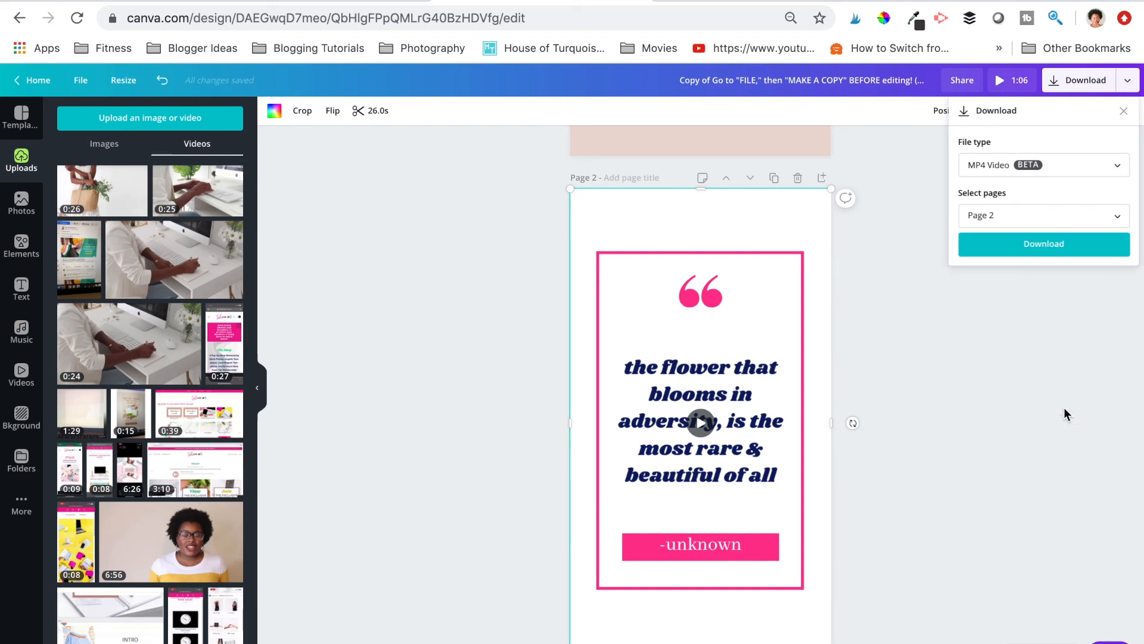
click(1030, 248)
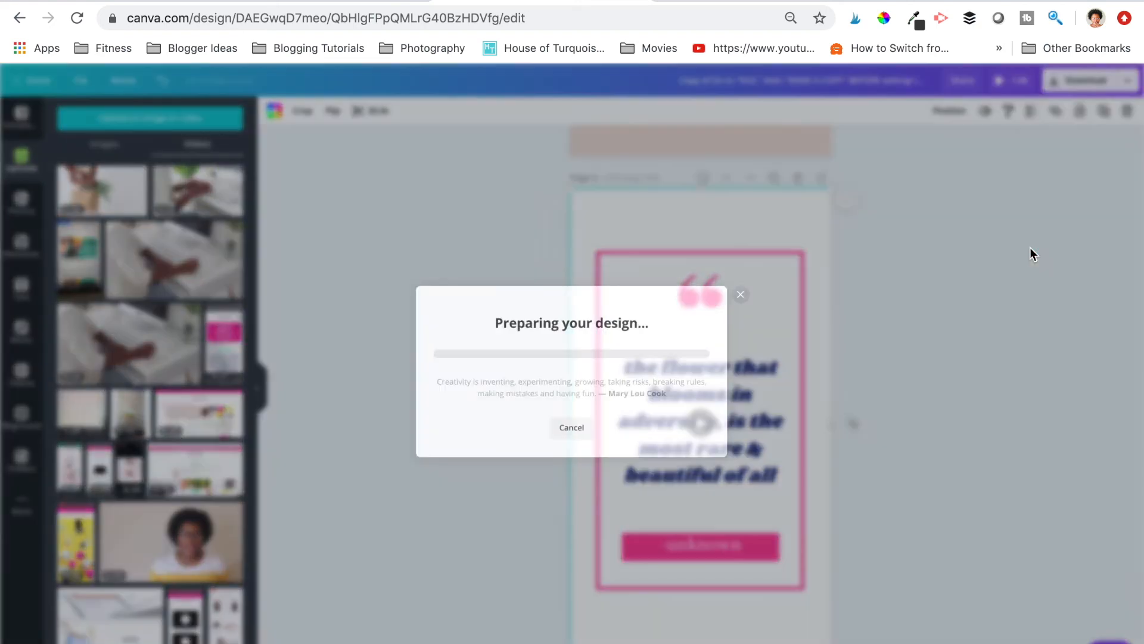